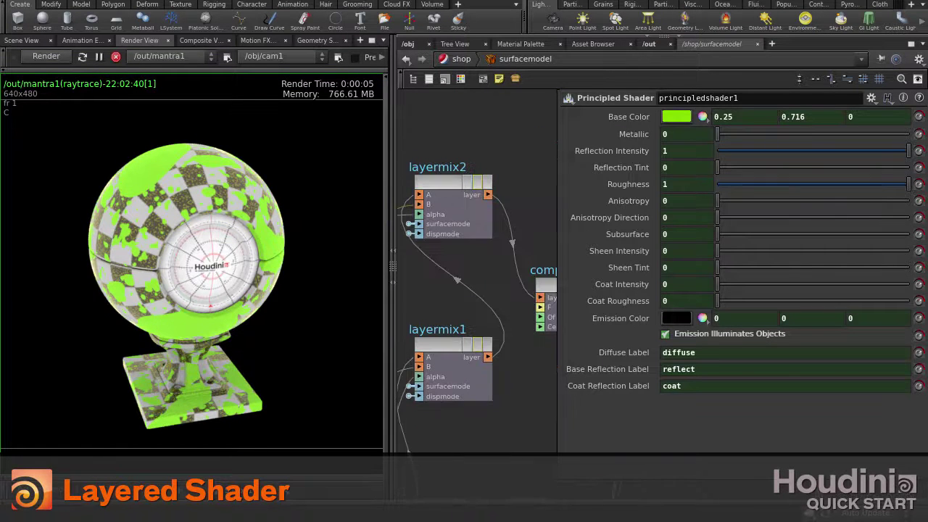
Switch layermix1's Surface Mode to Use B, dropping the checkered car paint layer from the render
click(453, 185)
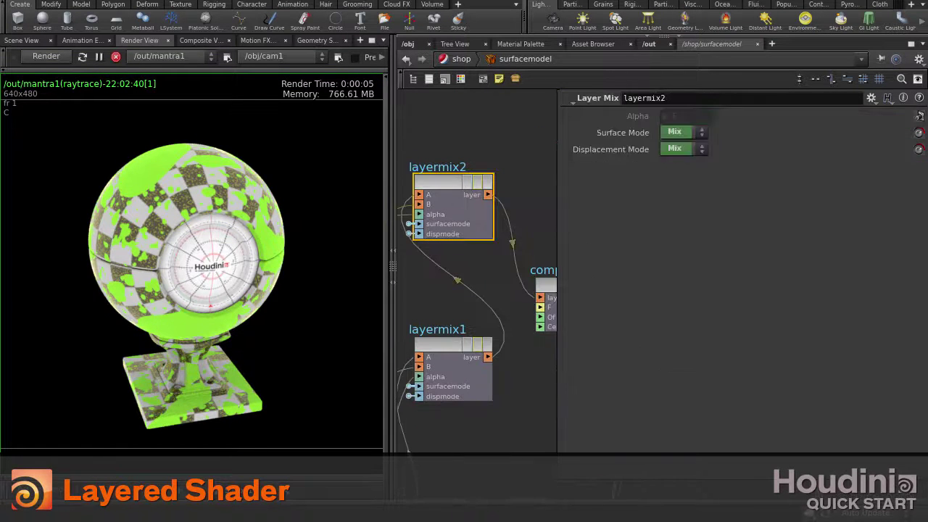
click(683, 132)
click(453, 347)
click(683, 132)
click(678, 171)
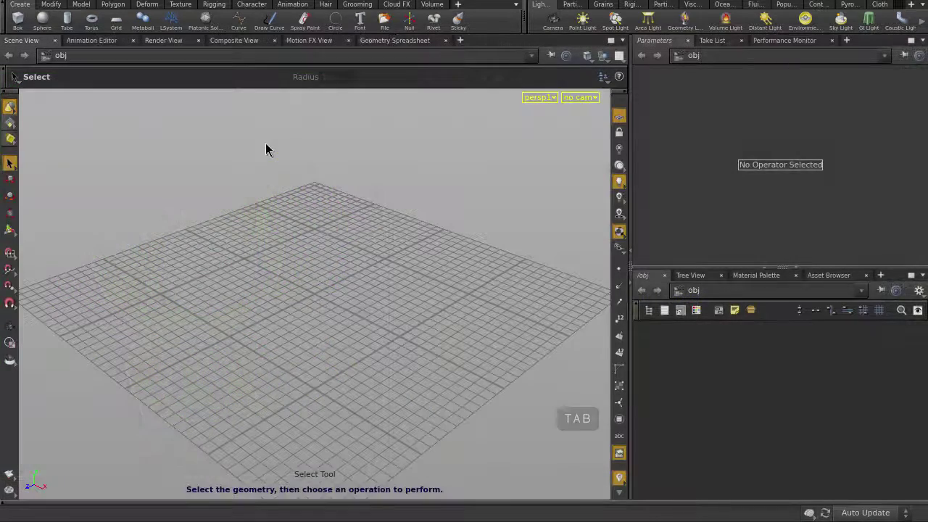
Add a Test Geometry: Shader Ball object and frame it with smooth display
key(Tab)
text(shade)
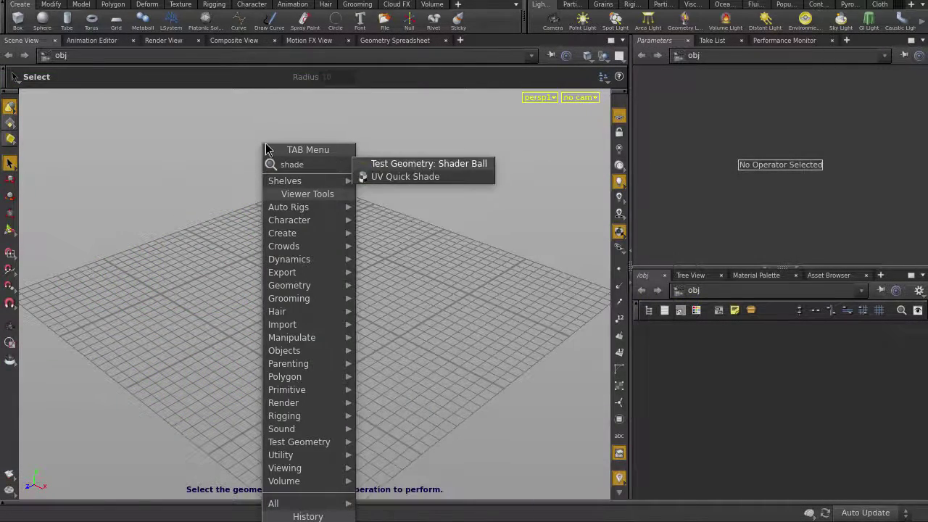
key(Return)
key(Return)
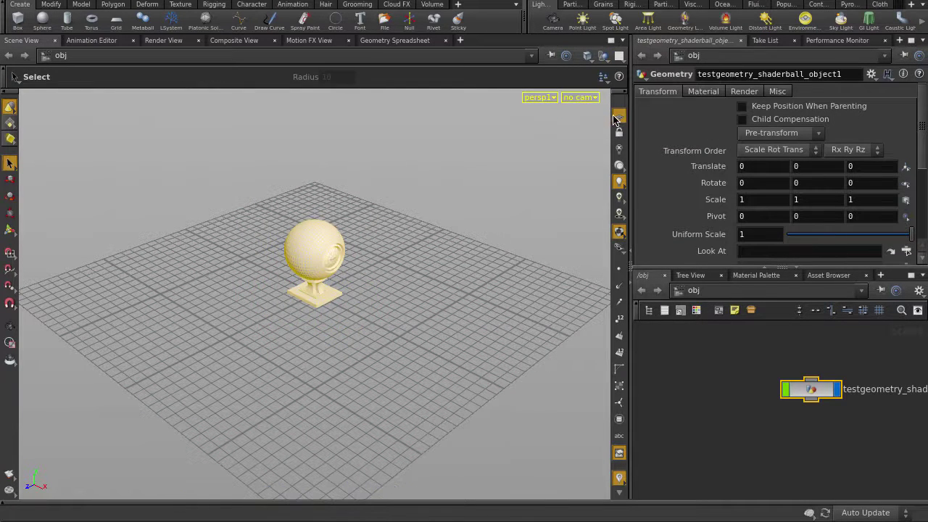
key(g)
drag(472, 240, 429, 232)
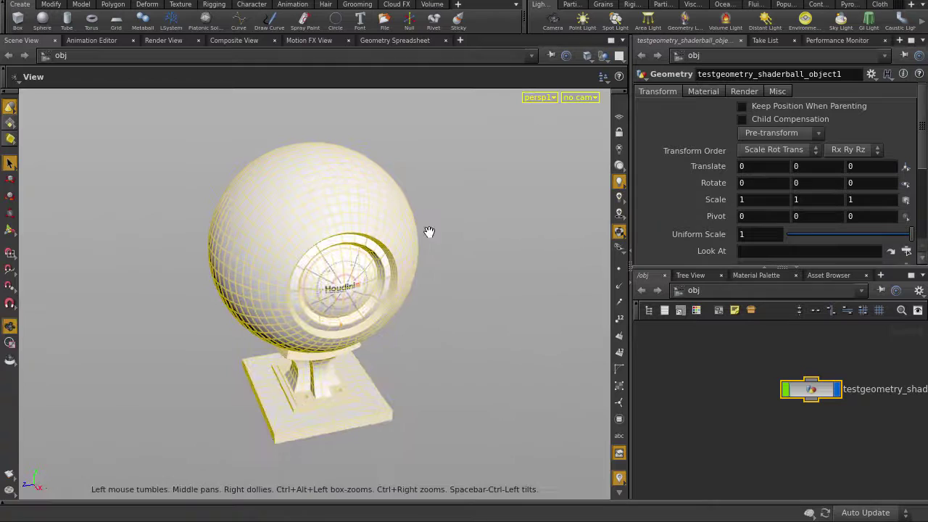
key(equal)
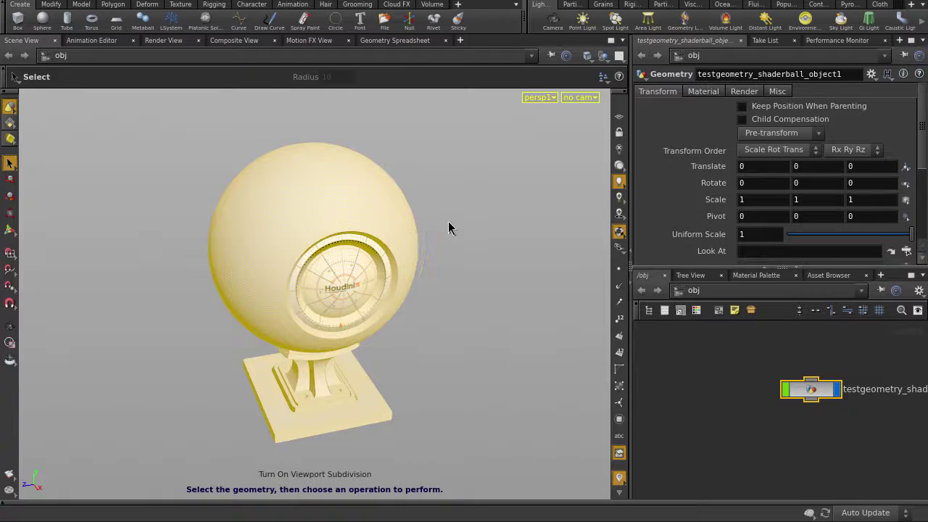
click(587, 56)
click(549, 207)
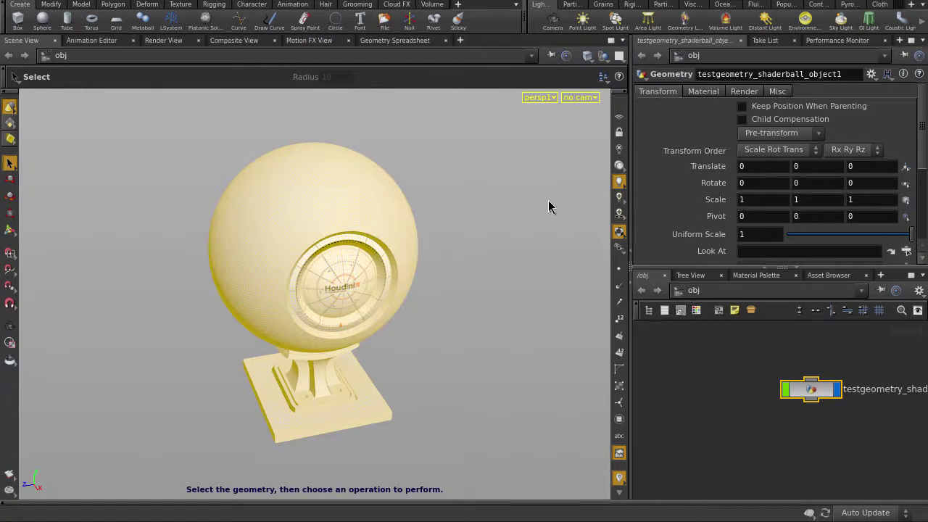
Enable Render Polygons As Subdivision and Split by Seam on the shader ball, leaving screws off
click(743, 98)
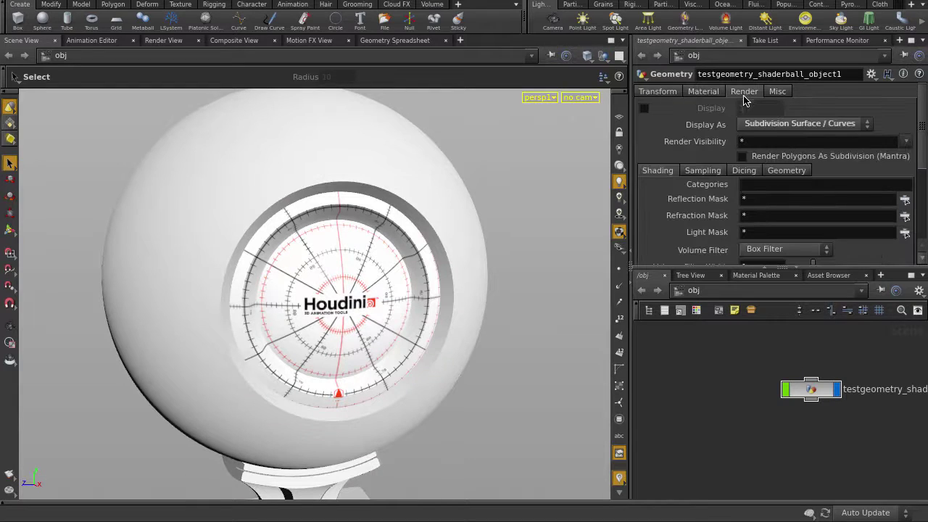
click(742, 157)
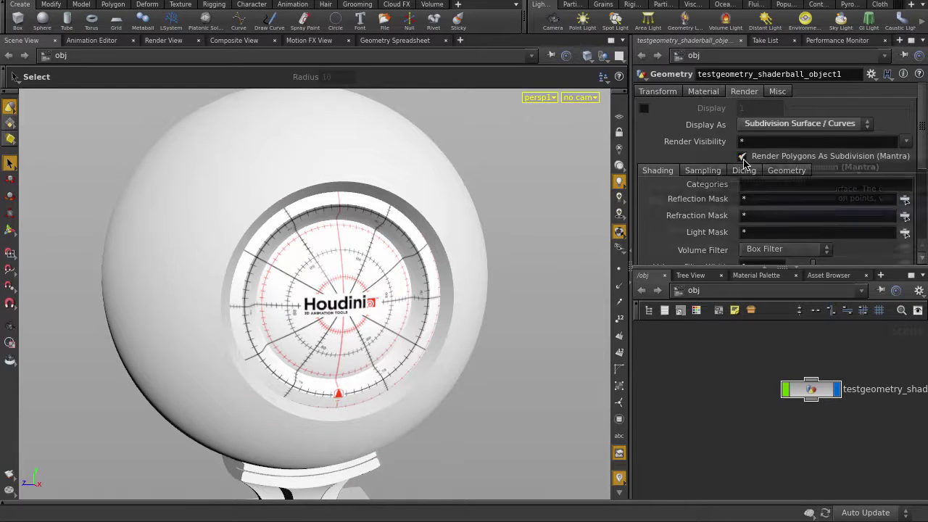
double_click(811, 392)
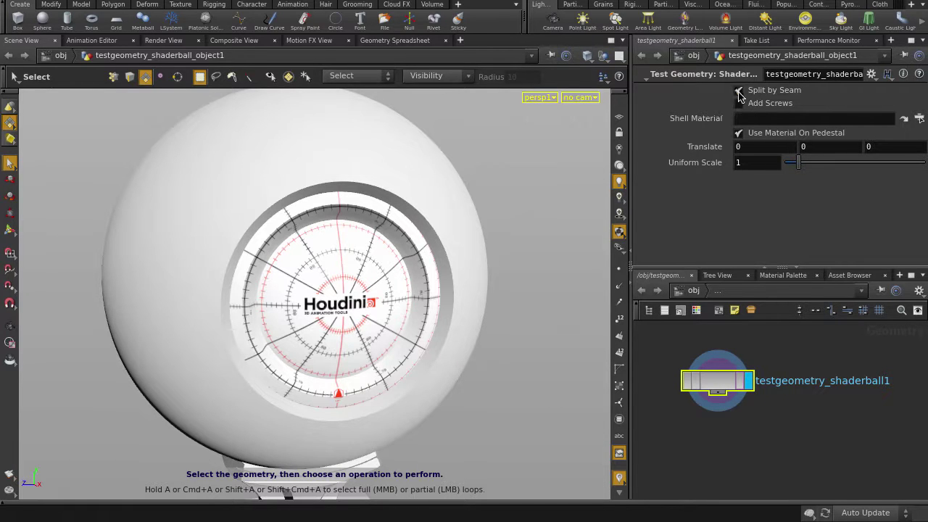
click(740, 92)
click(741, 104)
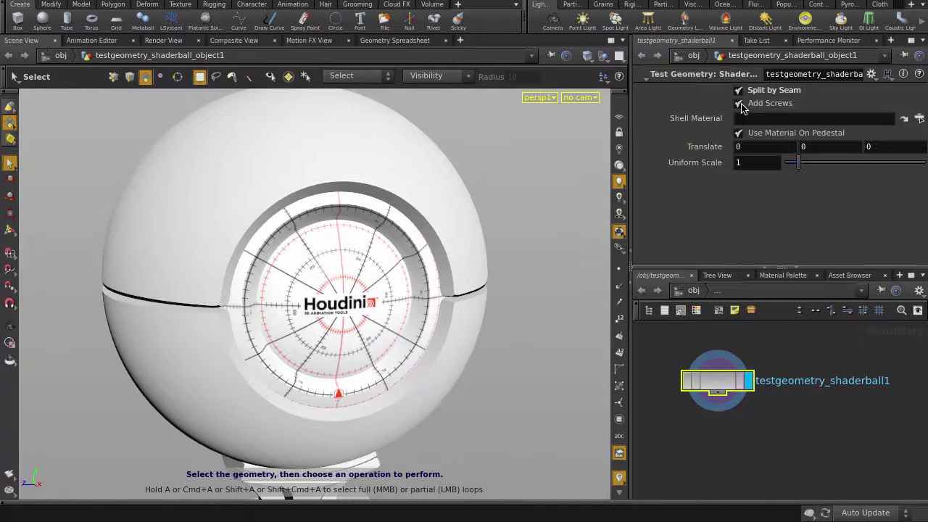
click(740, 105)
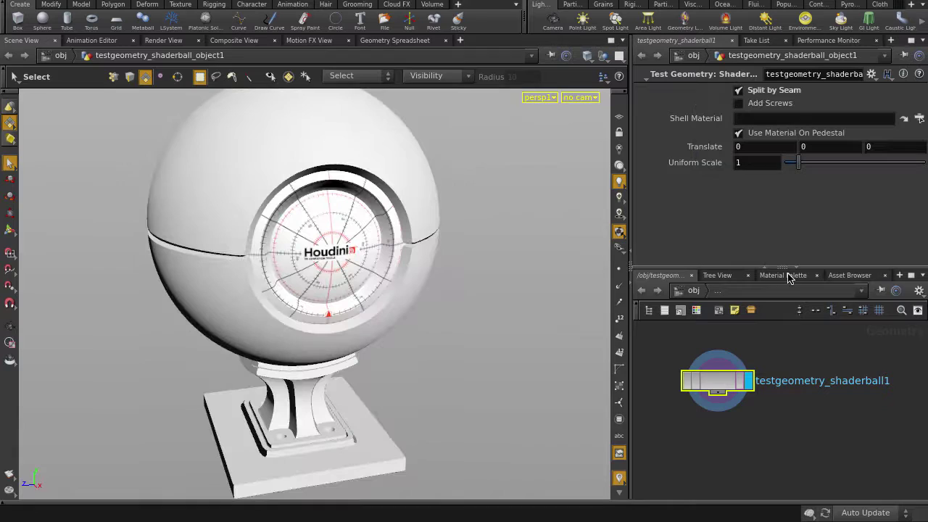
Create a Surface Model material in /shop from the Material Palette
click(782, 275)
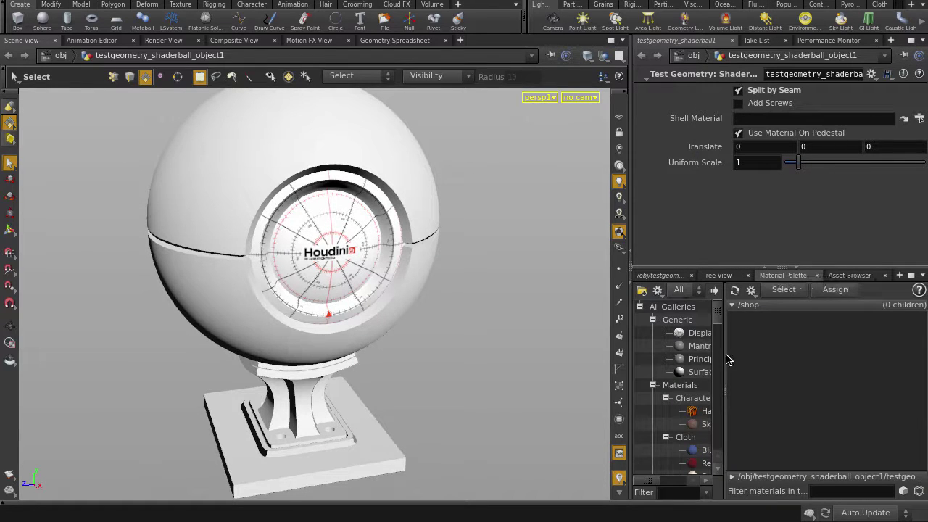
drag(725, 357, 785, 355)
drag(722, 374, 806, 319)
Assign /shop/surfacemodel as the shader ball's Shell Material
click(918, 119)
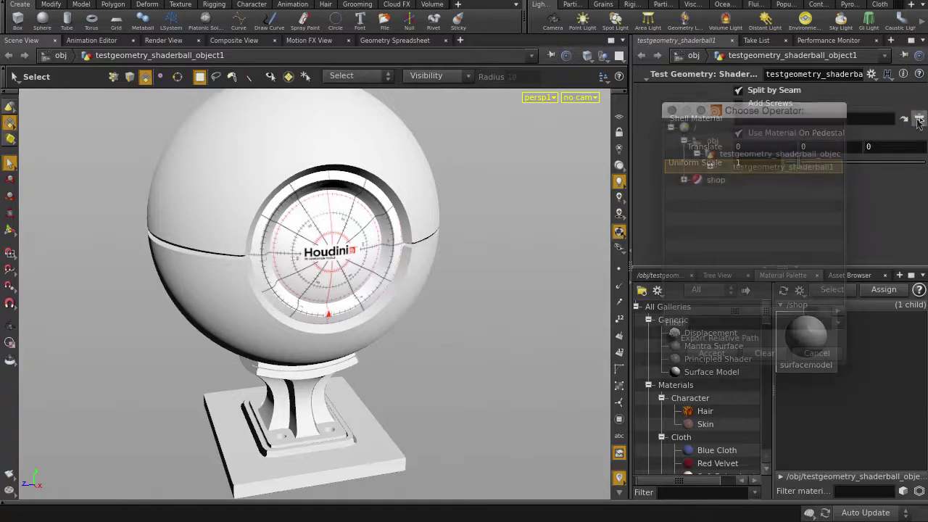
click(684, 180)
click(714, 192)
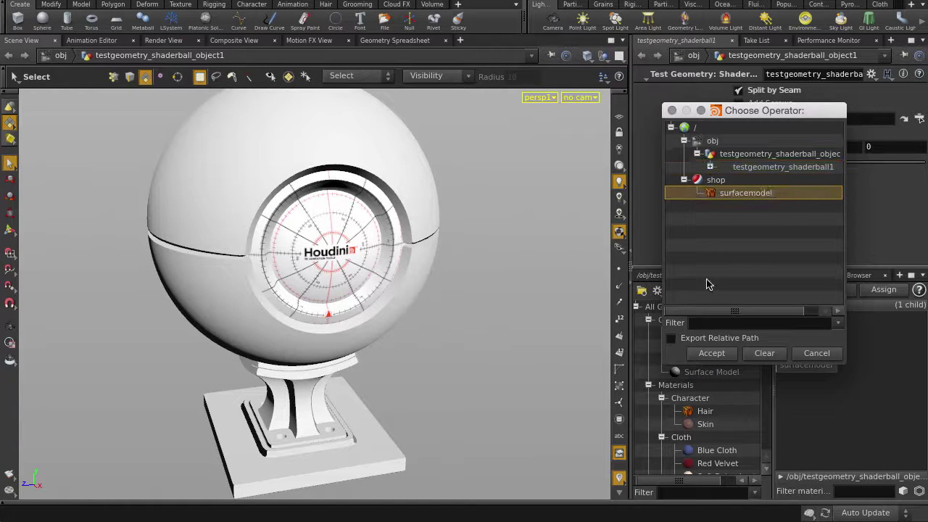
click(711, 353)
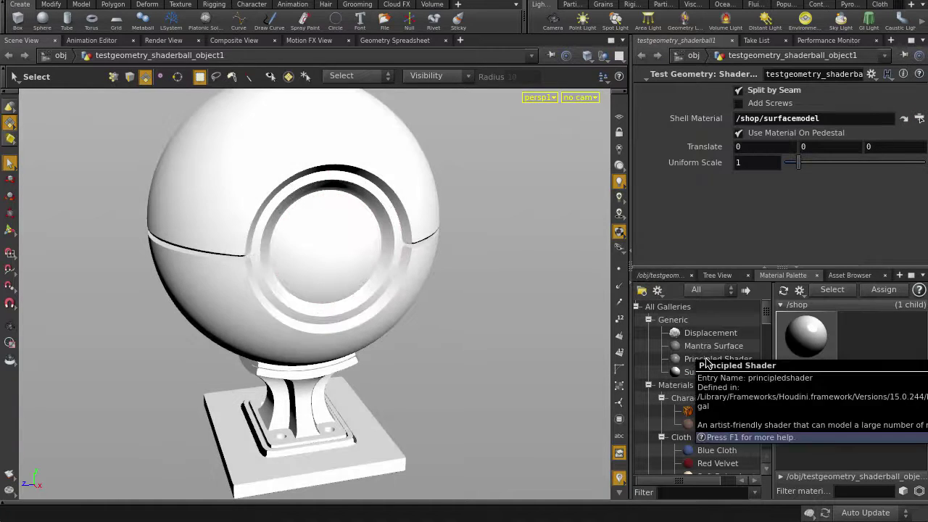
Create camera cam1 from the view, lock it and dolly back to frame the ball
click(552, 20)
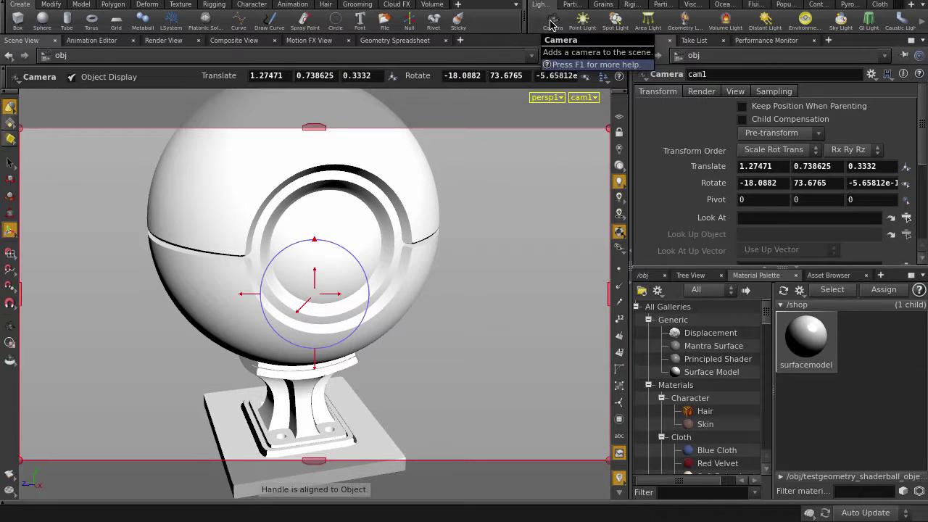
click(618, 132)
scroll(521, 224, down, 3)
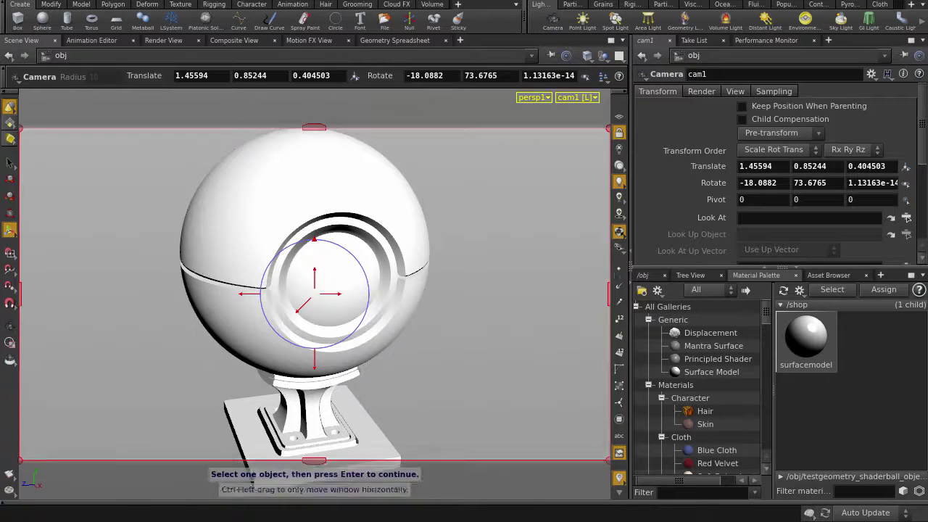
click(643, 276)
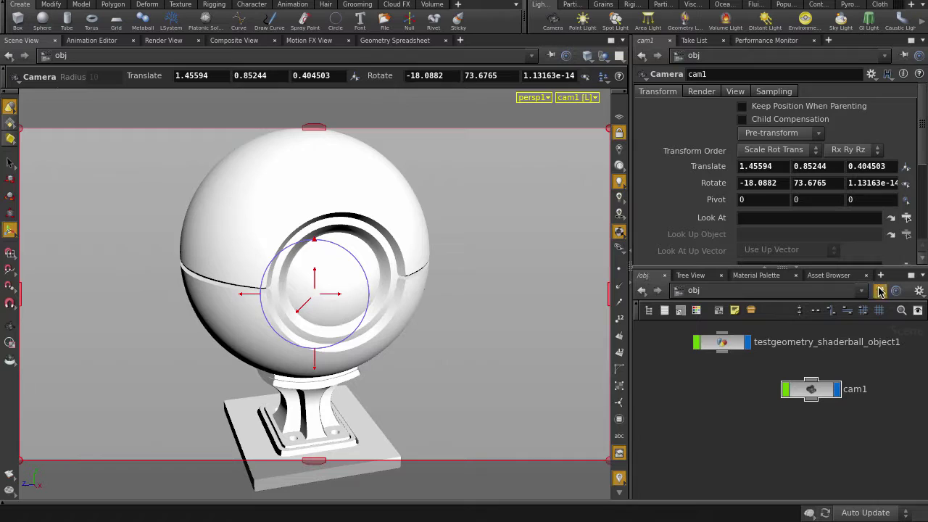
key(ctrl+t)
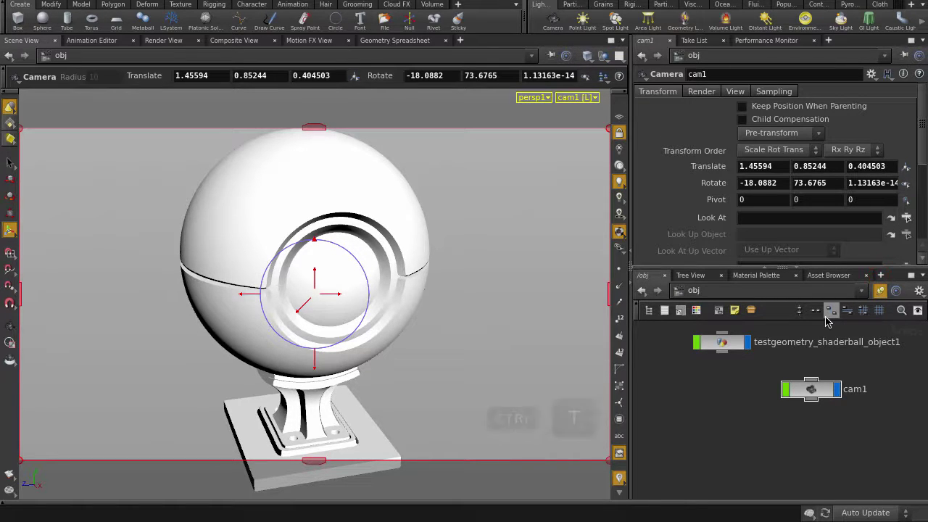
Add a mantra1 render node in the /out network
click(695, 291)
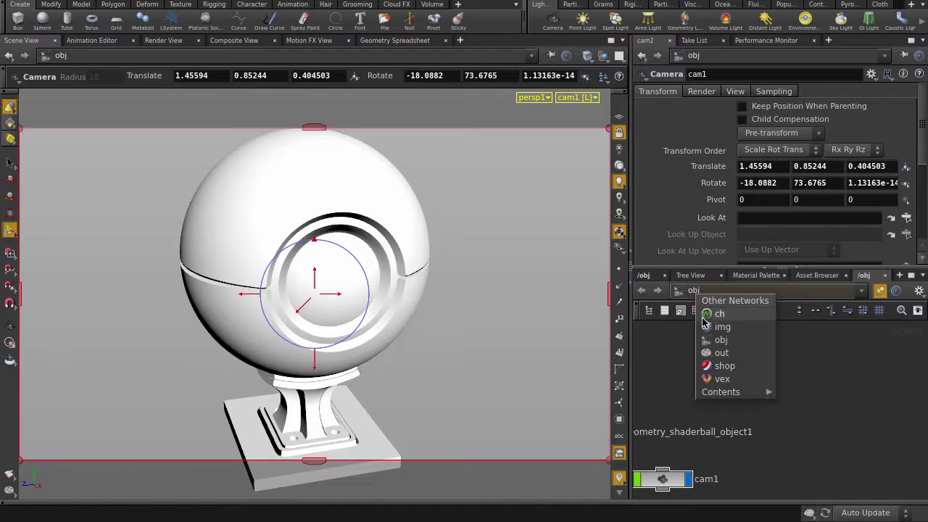
click(724, 355)
key(Tab)
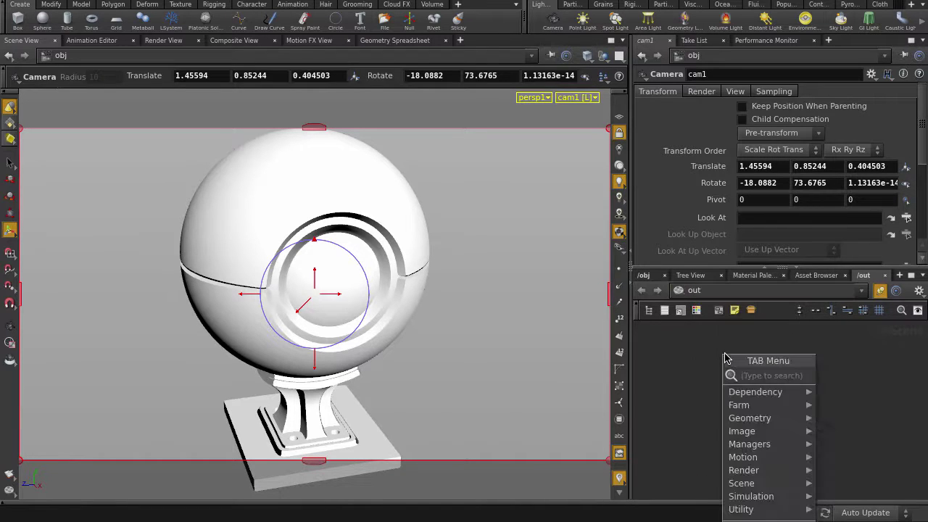
text(n)
key(Return)
click(725, 358)
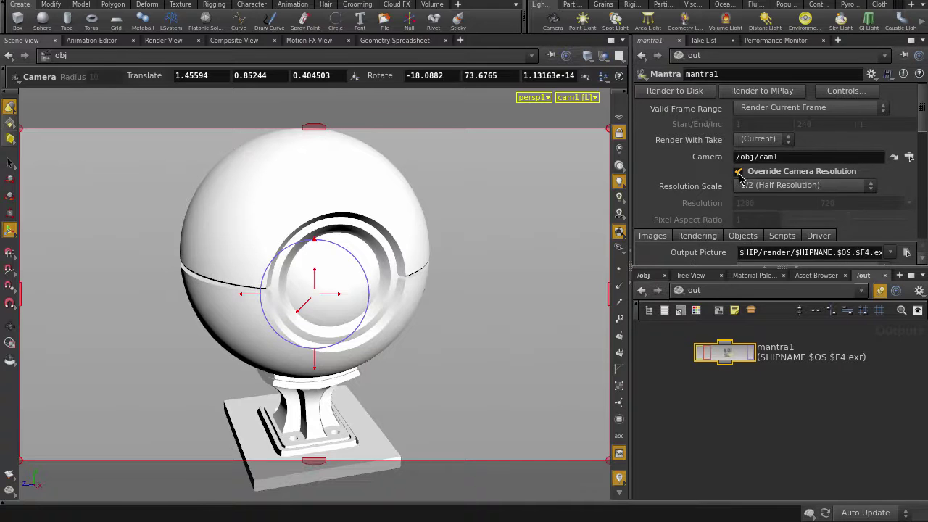
Override mantra1's camera resolution with a user-specified 640×480
click(754, 186)
click(757, 291)
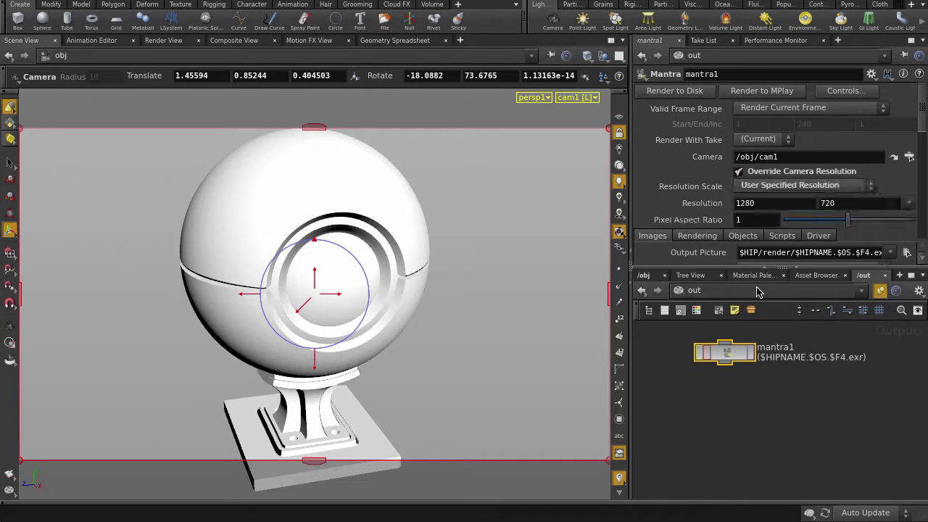
click(762, 203)
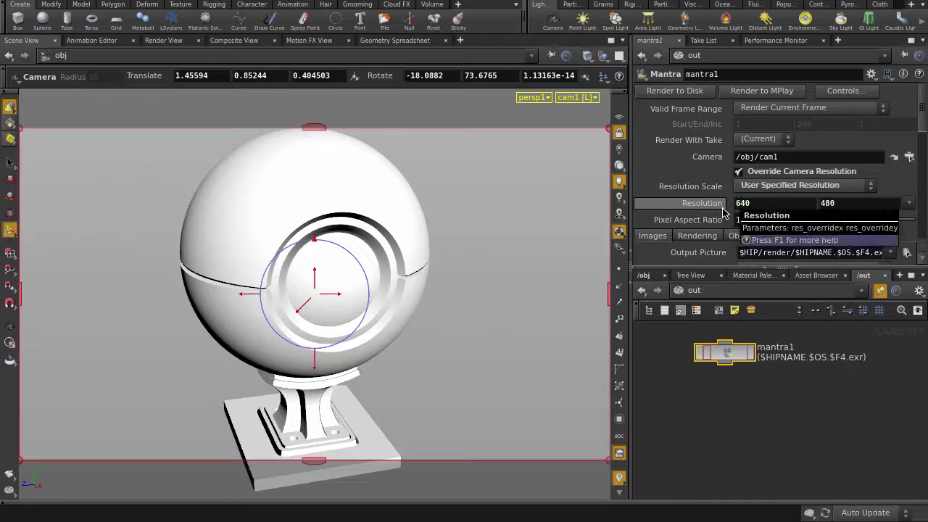
Add an environment light and view the shader ball's Mantra render in Render View
click(808, 20)
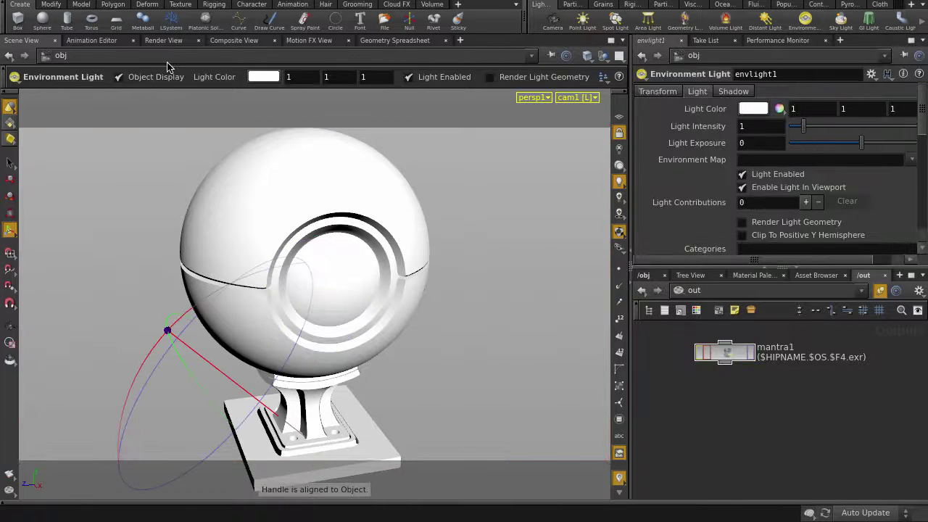
click(164, 41)
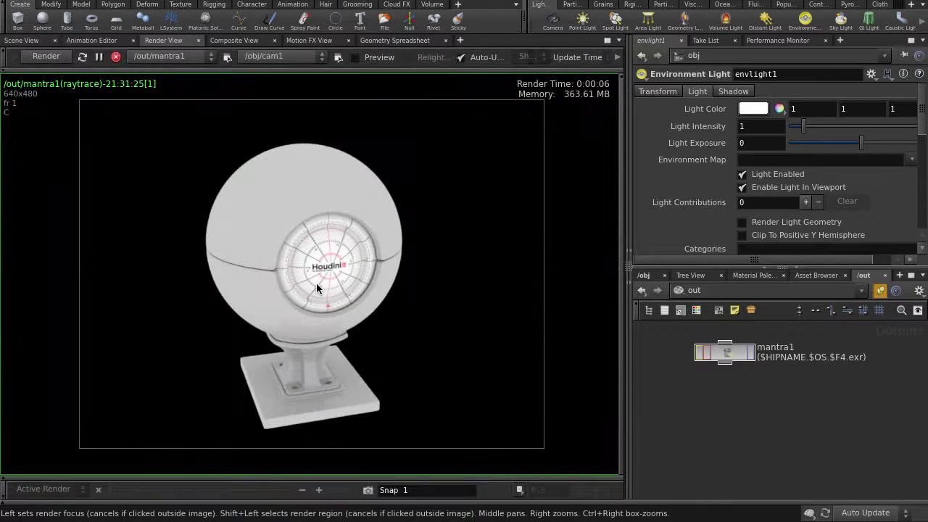
click(754, 276)
Open the surfacemodel network and insert a Layer Mix into computelighting1's layer input
double_click(794, 342)
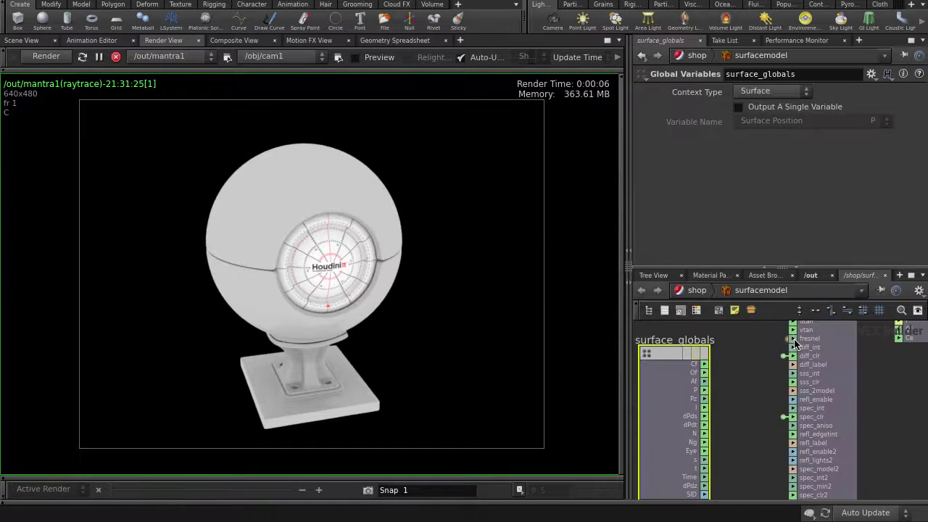
click(764, 267)
drag(626, 275, 392, 271)
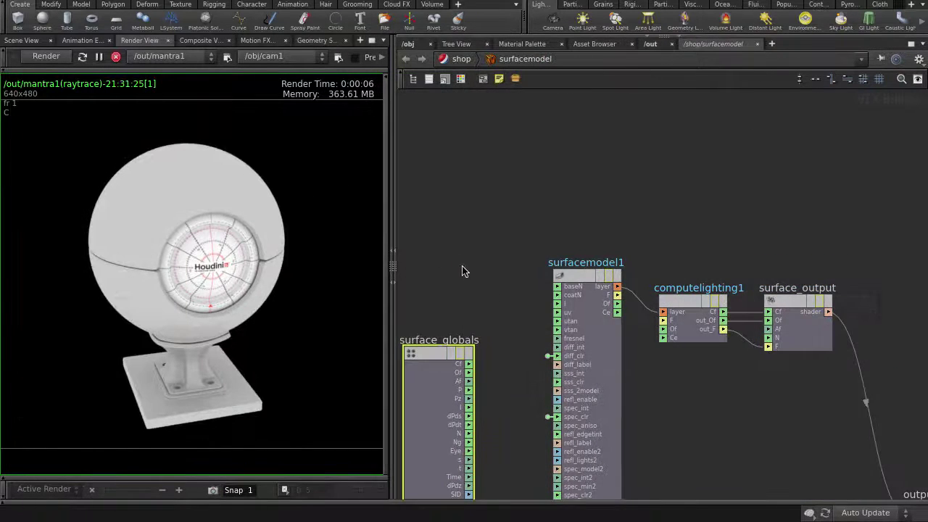
middle_drag(462, 271, 417, 122)
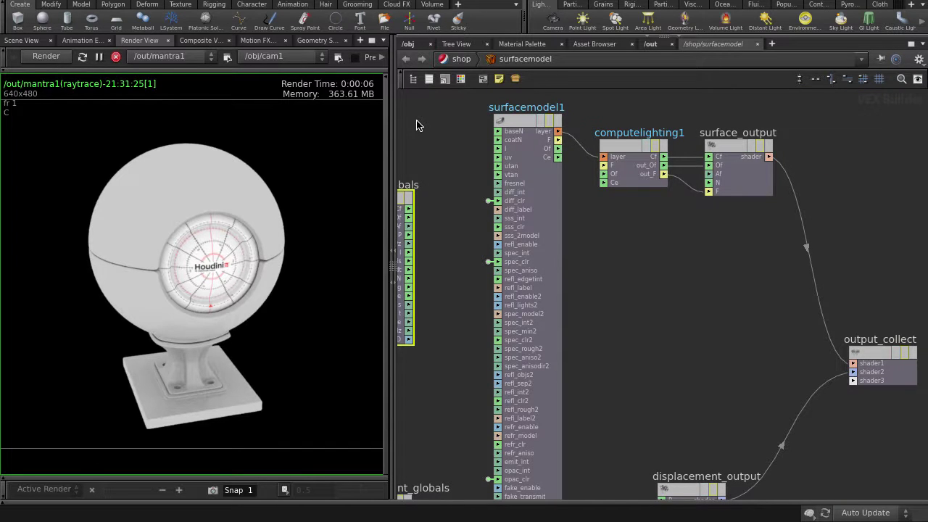
right_click(601, 159)
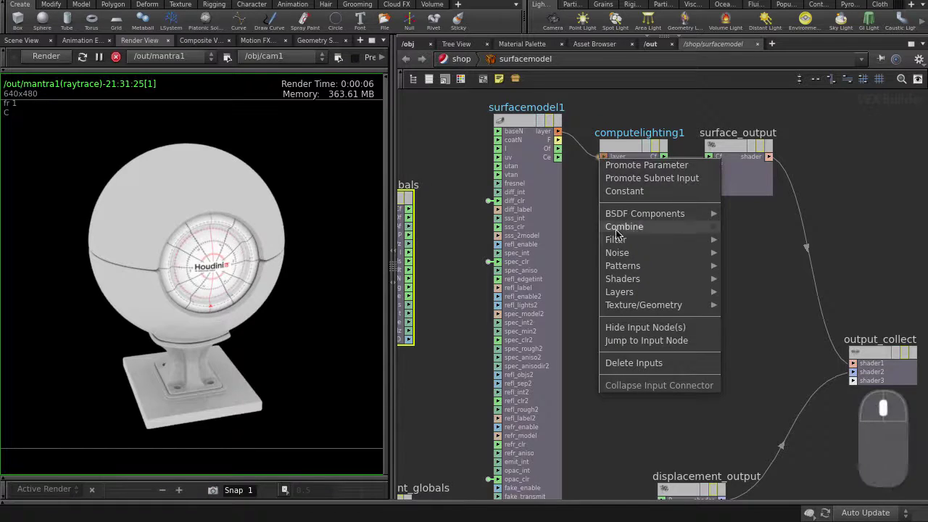
mouse_move(651, 293)
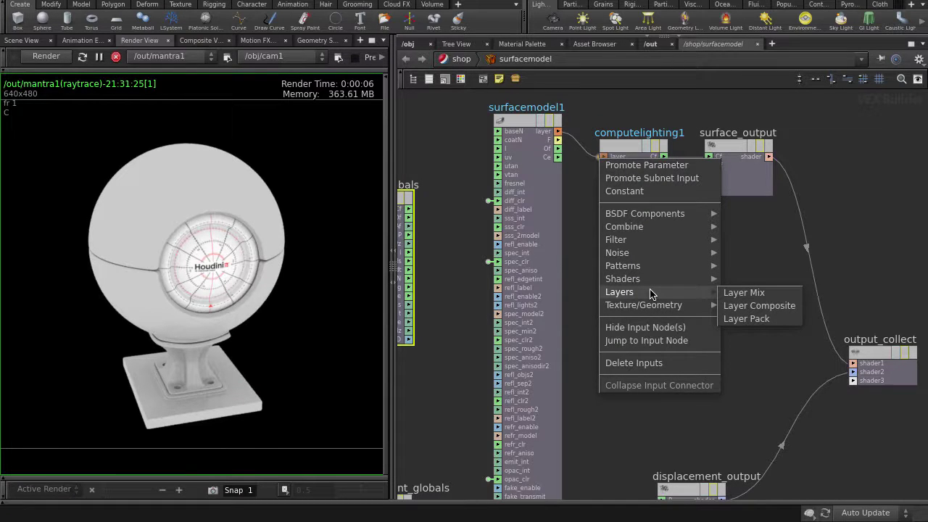
click(734, 293)
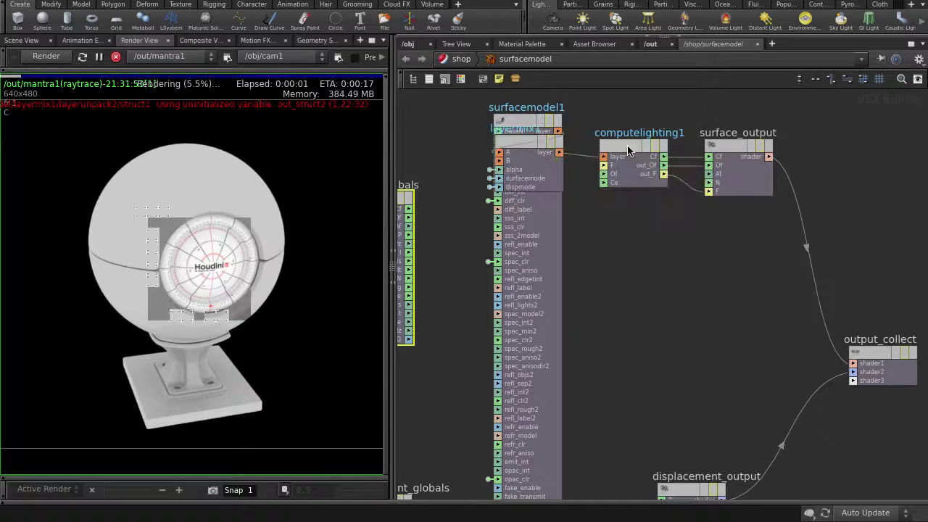
Tidy the nodes and plug a Car Paint Shader into layermix1's B input
drag(627, 150, 682, 254)
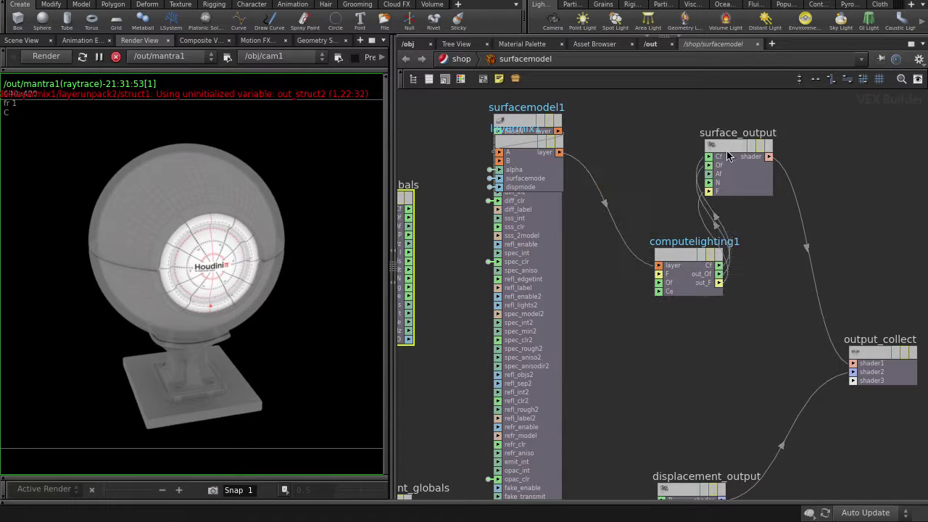
drag(732, 145, 800, 154)
drag(522, 127, 616, 118)
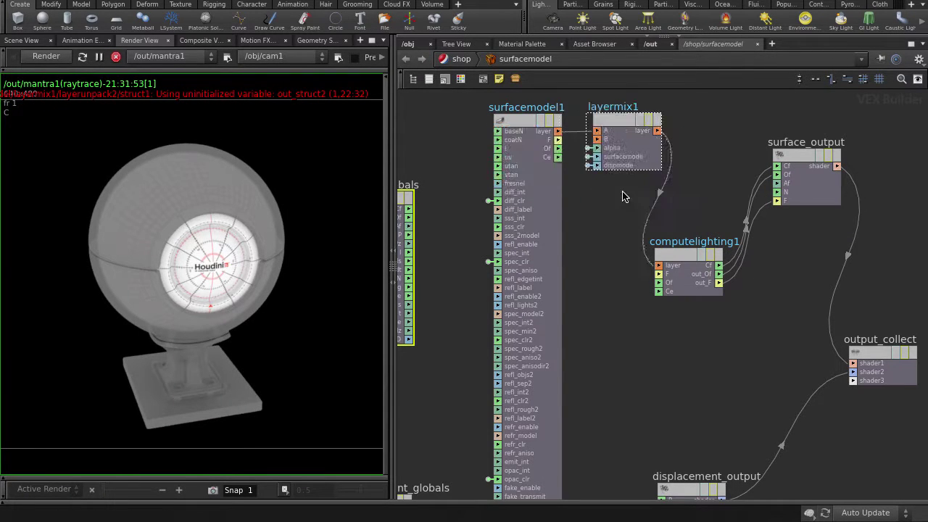
right_click(596, 144)
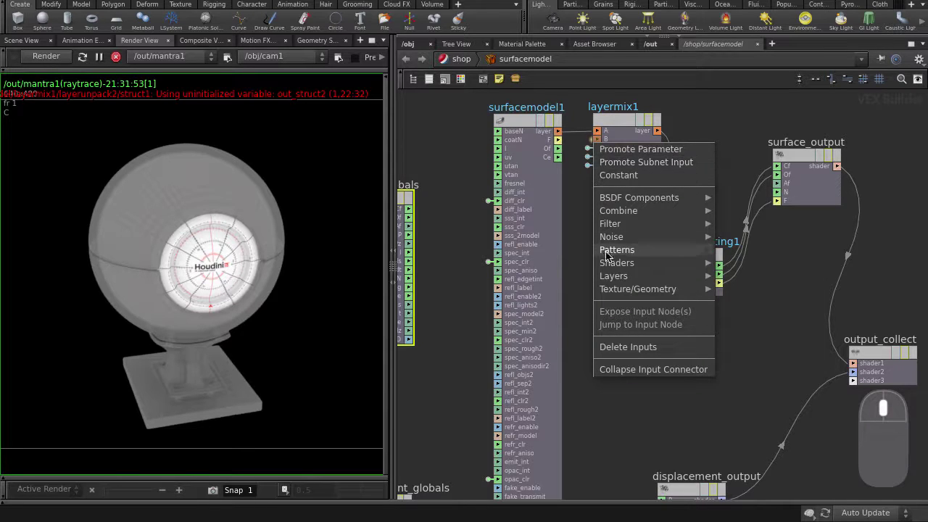
mouse_move(611, 265)
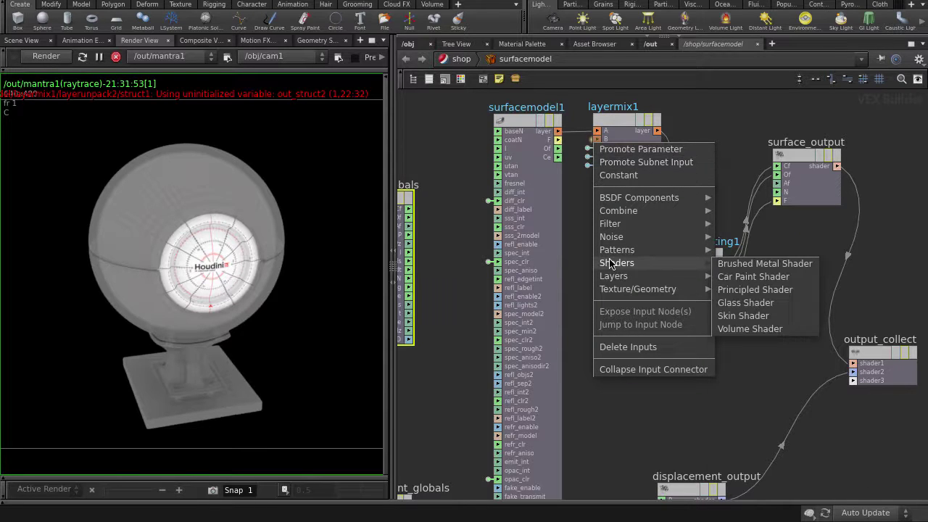
click(736, 277)
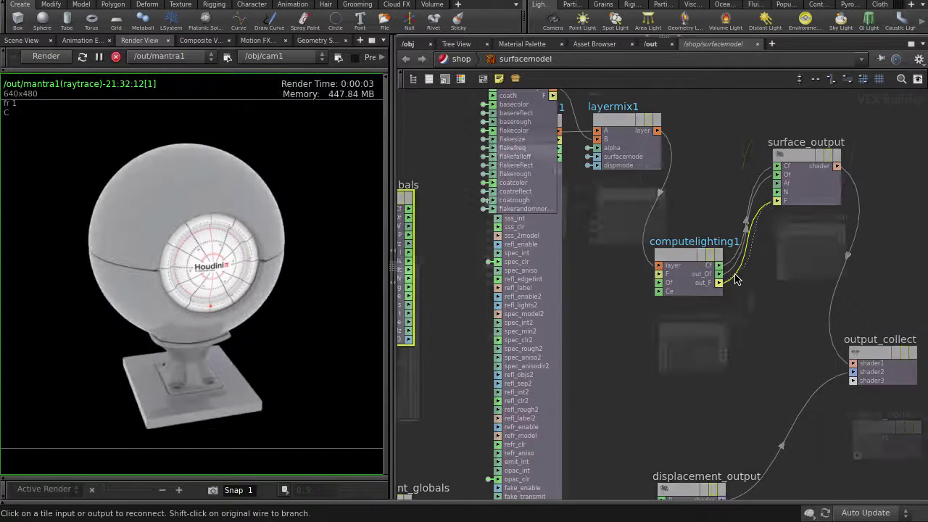
Drive layermix1's alpha with a Checkered pattern at S and T Frequency 3
drag(521, 157, 438, 119)
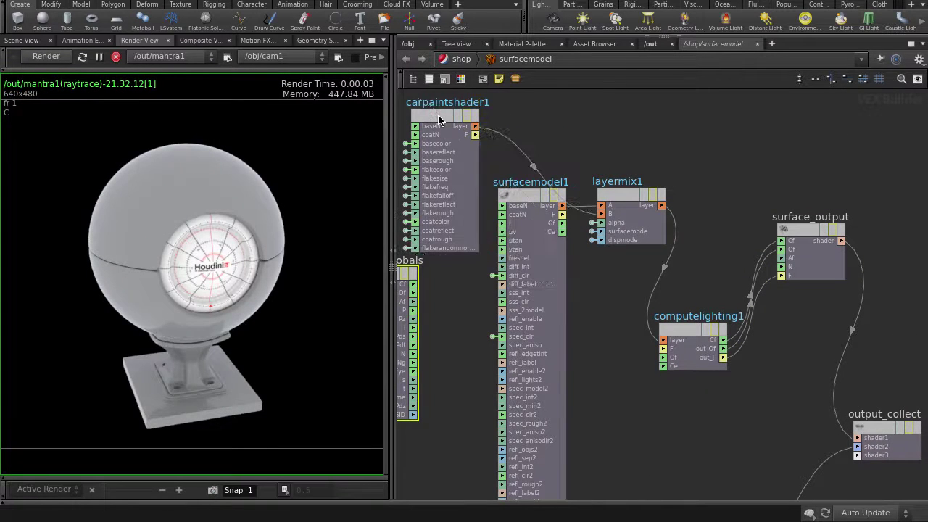
right_click(601, 224)
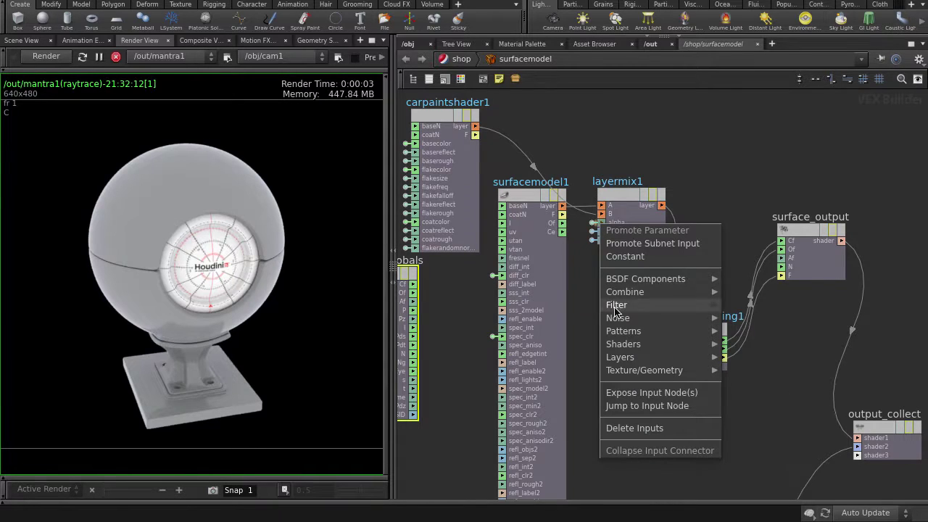
mouse_move(657, 339)
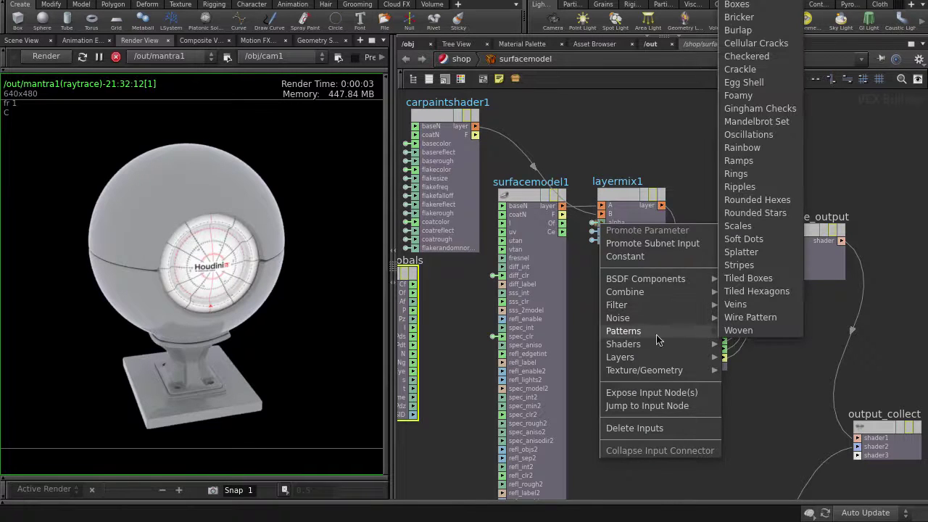
click(746, 56)
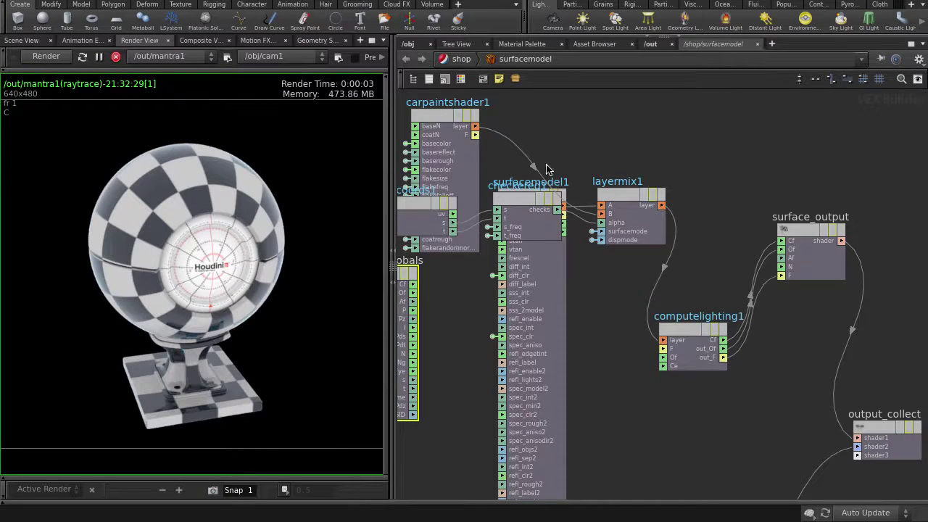
drag(516, 208, 460, 307)
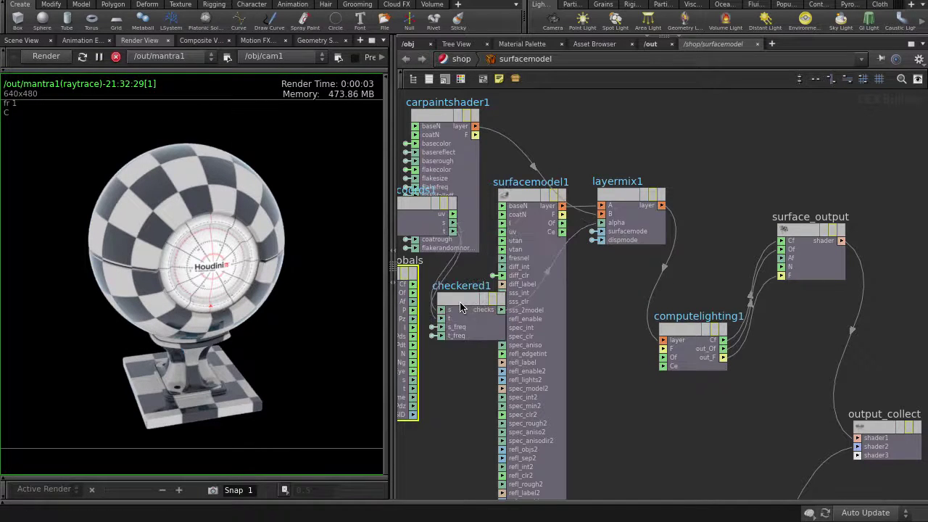
key(p)
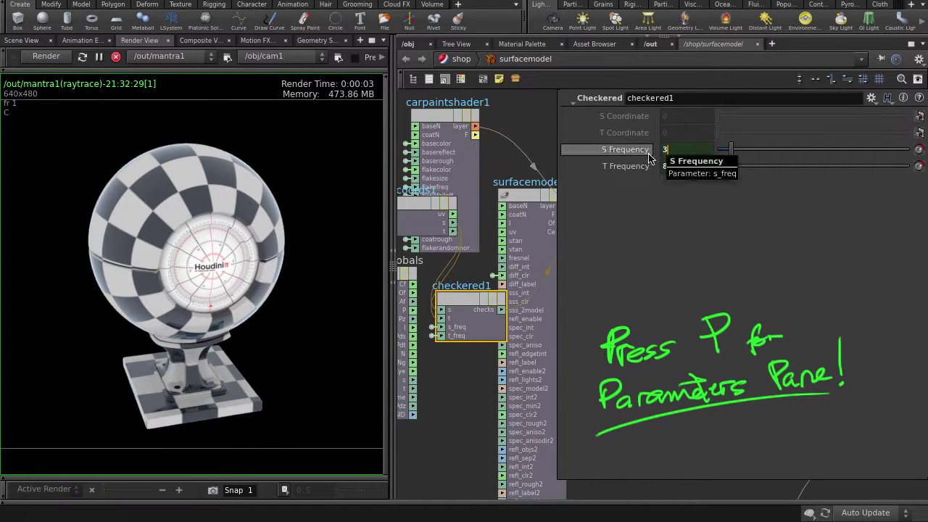
key(Return)
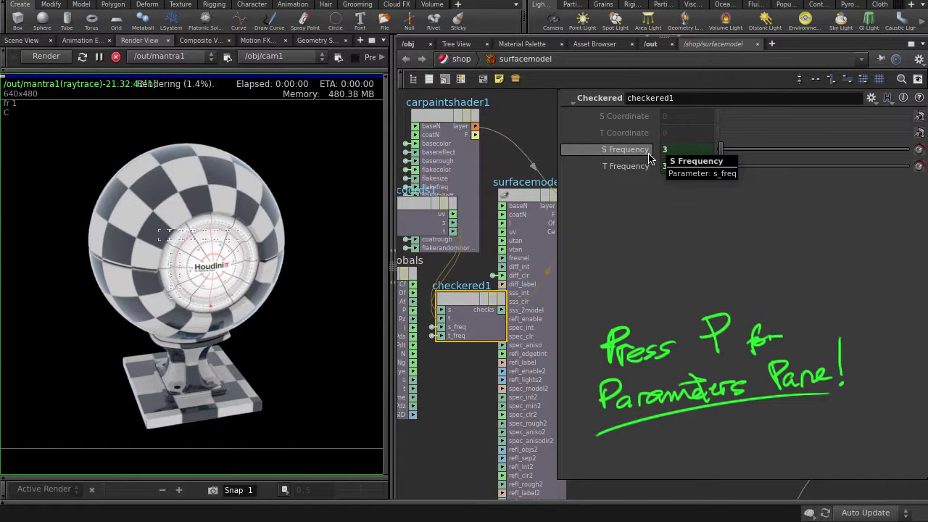
Make the car paint's flake colour yellow and its base colour golden yellow
click(436, 123)
click(680, 190)
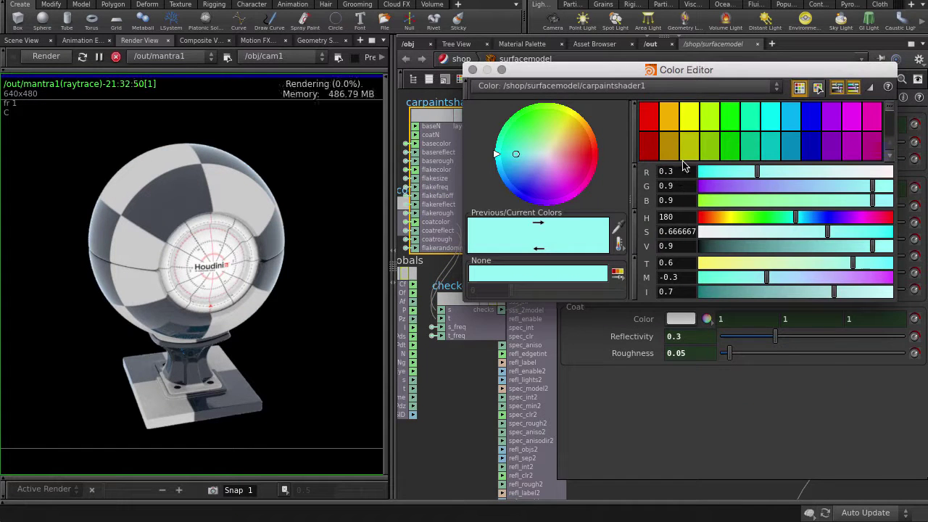
click(687, 122)
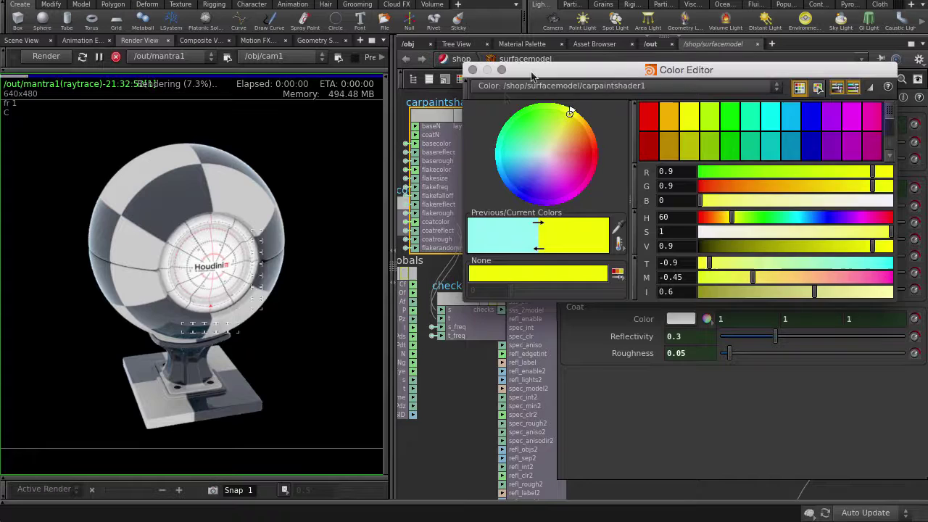
mouse_move(560, 69)
mouse_down()
mouse_move(549, 263)
mouse_move(547, 253)
mouse_up()
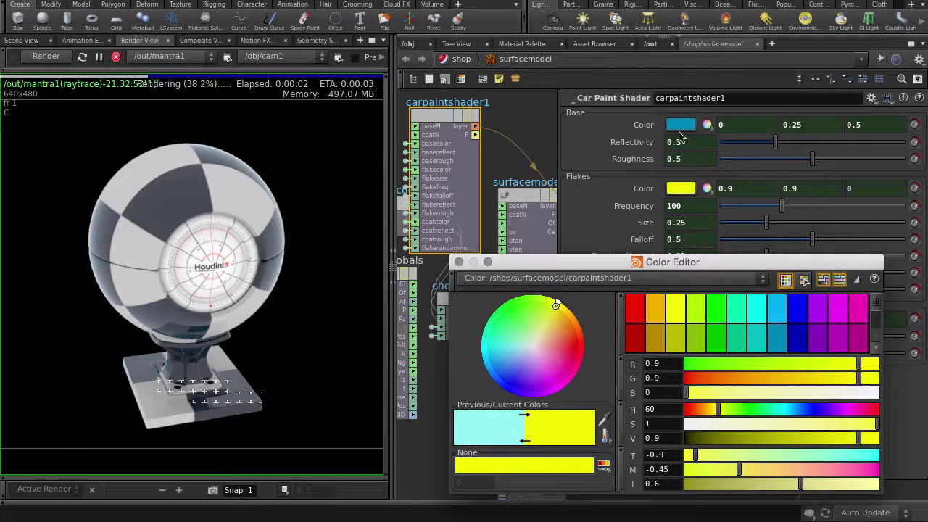
click(680, 127)
click(655, 312)
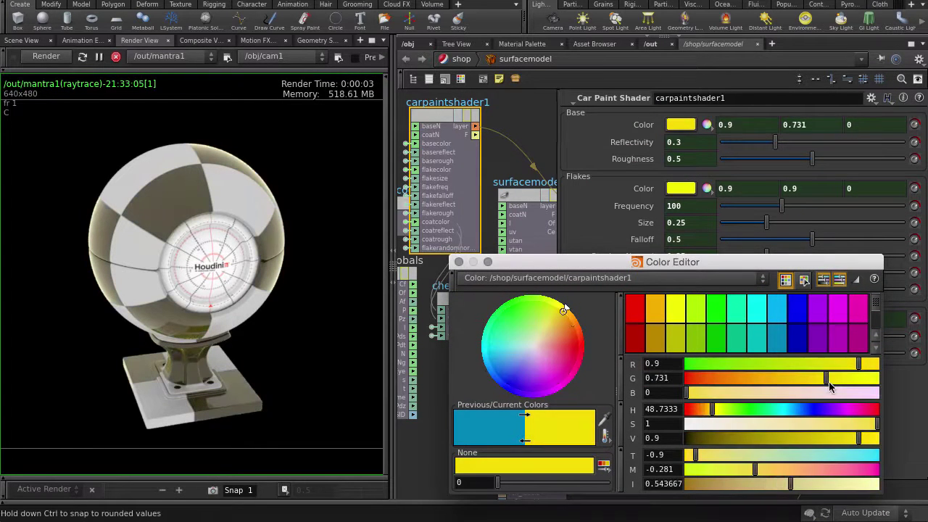
click(458, 262)
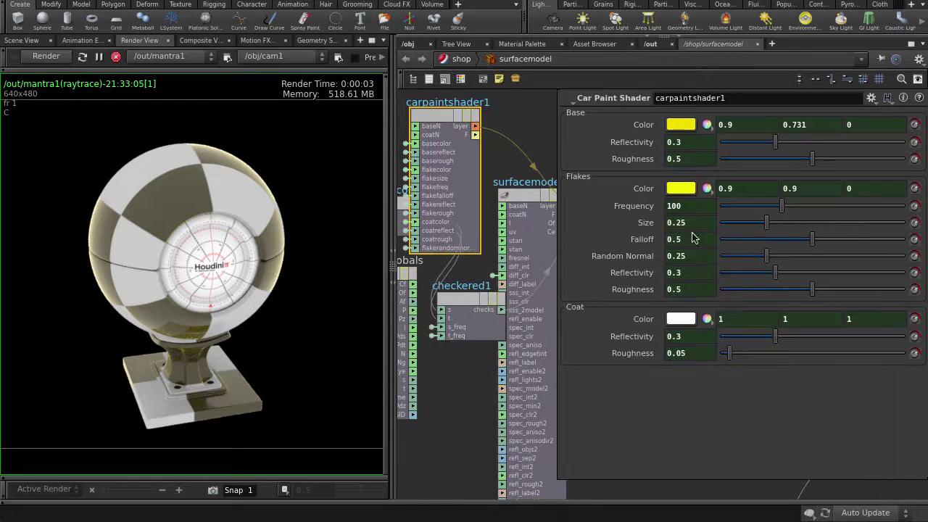
Set the car paint flakes to size 10, frequency 200 and reflectivity 1
click(666, 226)
text(10)
key(Return)
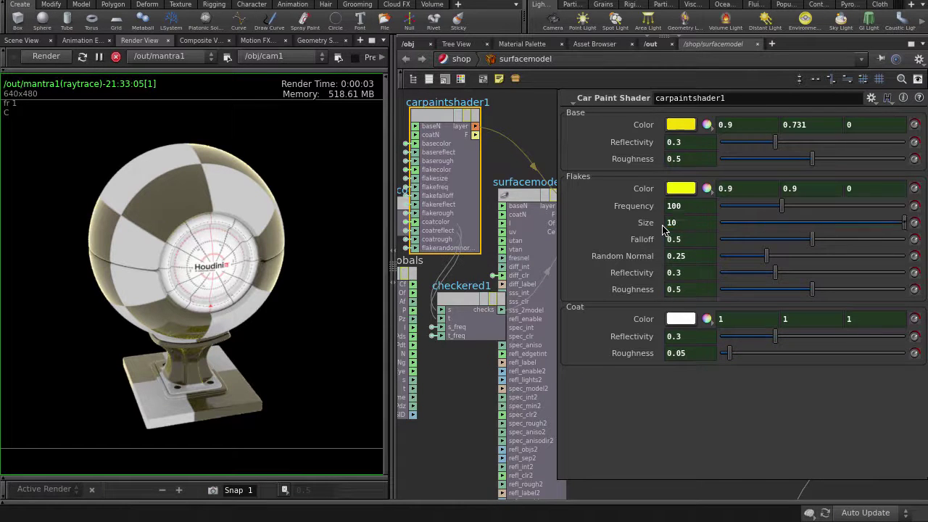
click(665, 215)
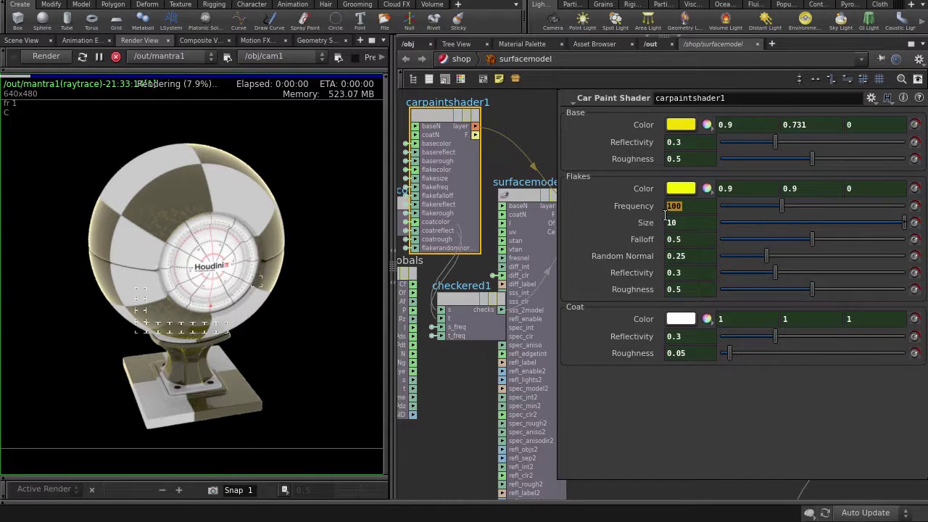
text(200)
key(Return)
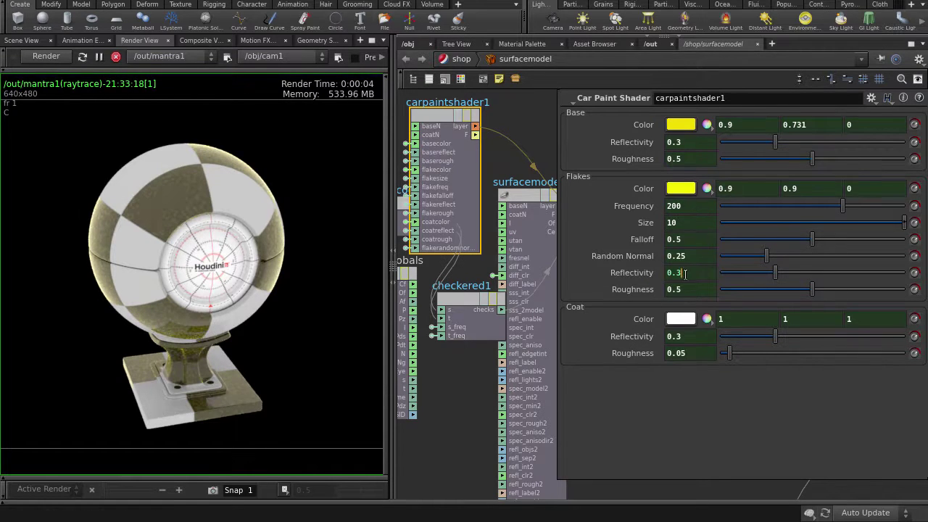
click(678, 273)
text(1)
key(Return)
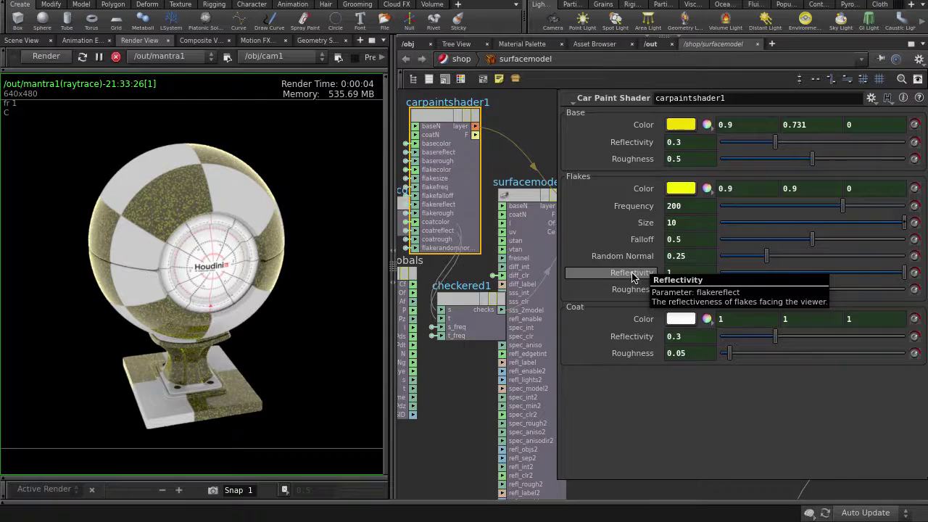
Set checkered1's frequency to 12 for finer checks
click(472, 302)
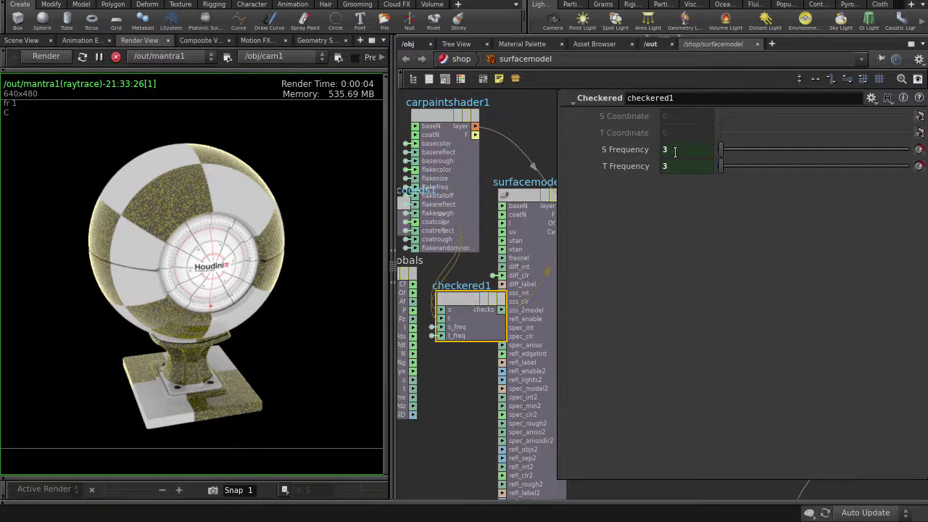
text(12)
key(Return)
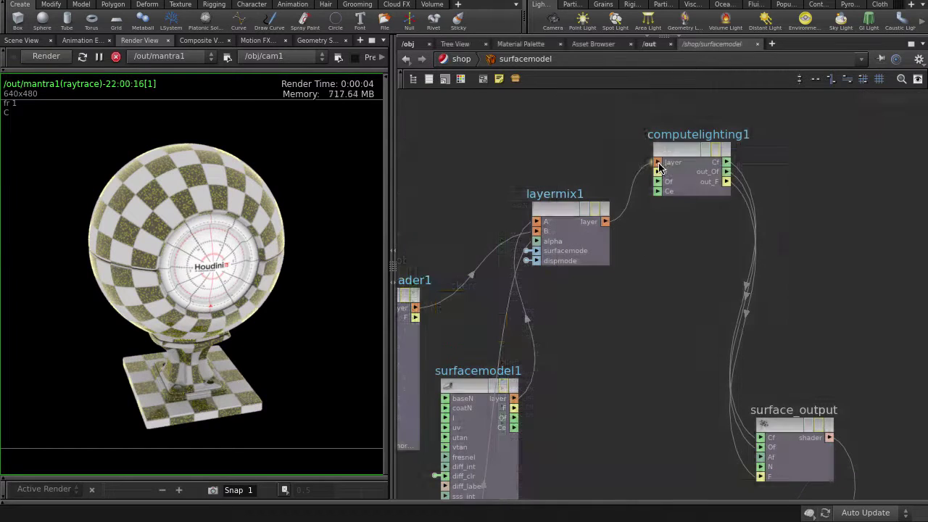
Insert a second Layer Mix, layermix2, into computelighting1's layer input
right_click(659, 168)
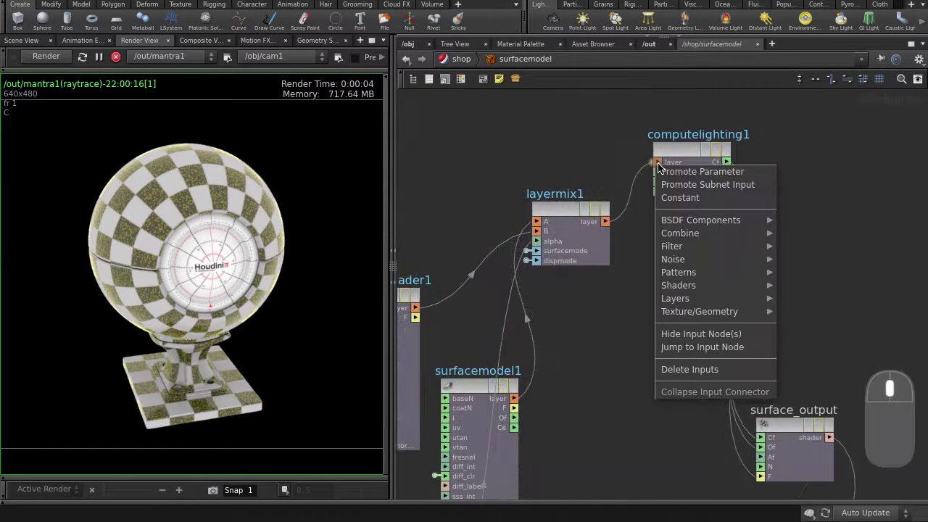
mouse_move(690, 299)
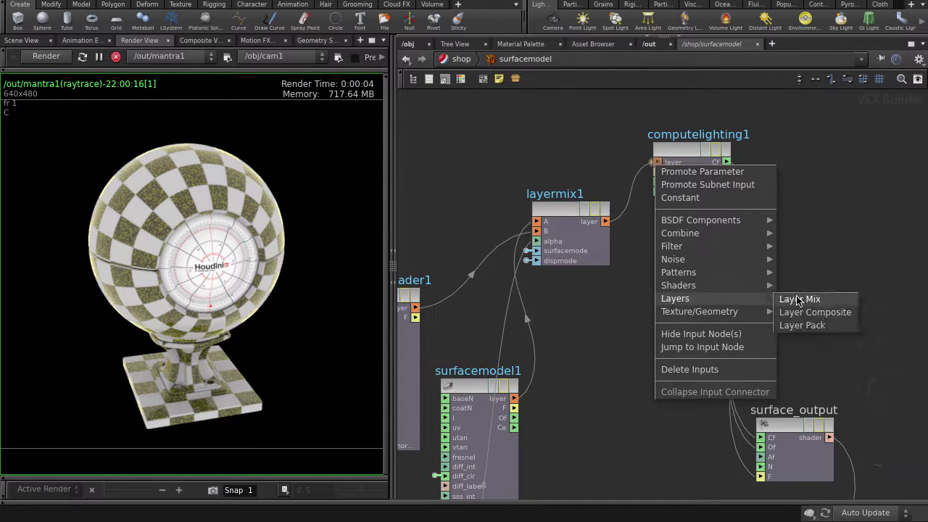
click(791, 300)
Plug a Principled Shader into layermix2's B input and place layermix2 above it
right_click(542, 169)
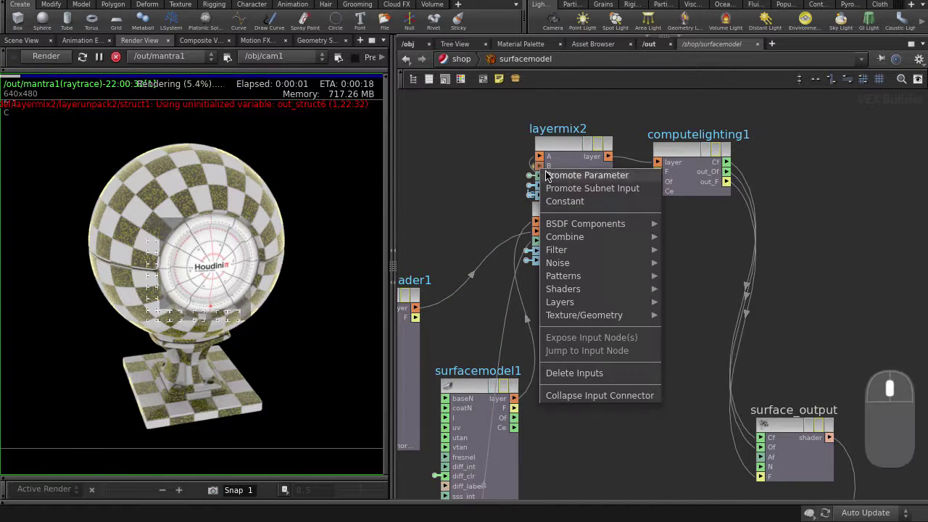
mouse_move(629, 295)
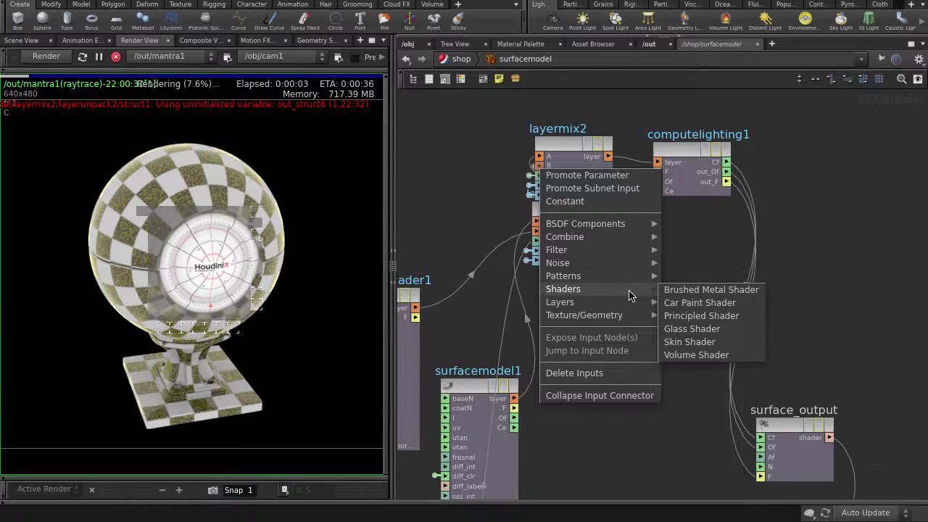
click(677, 316)
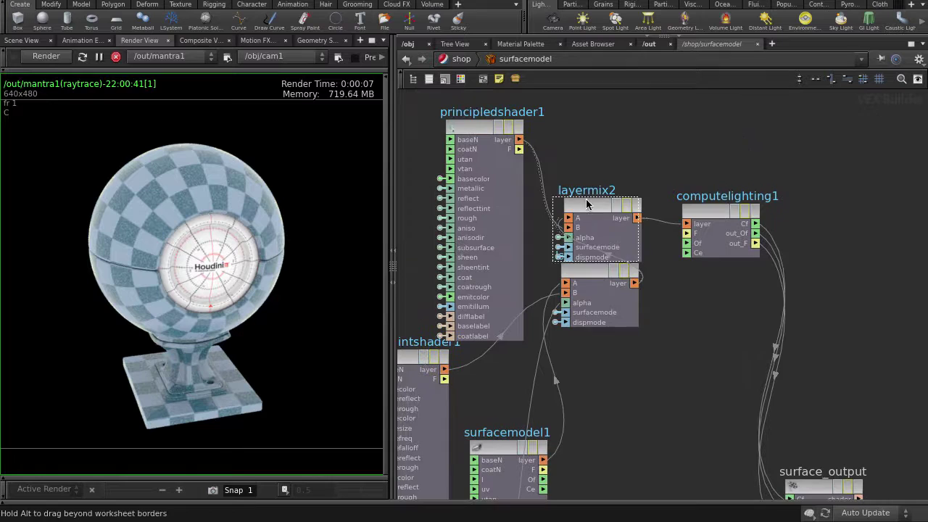
drag(585, 199, 583, 101)
Drive layermix2's alpha with a Splatter pattern set to 4 iterations
right_click(565, 142)
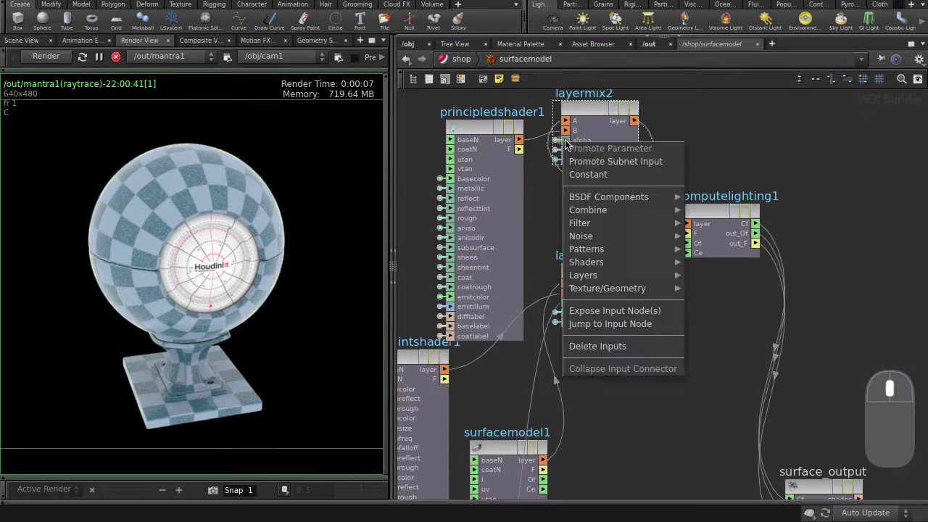
mouse_move(633, 255)
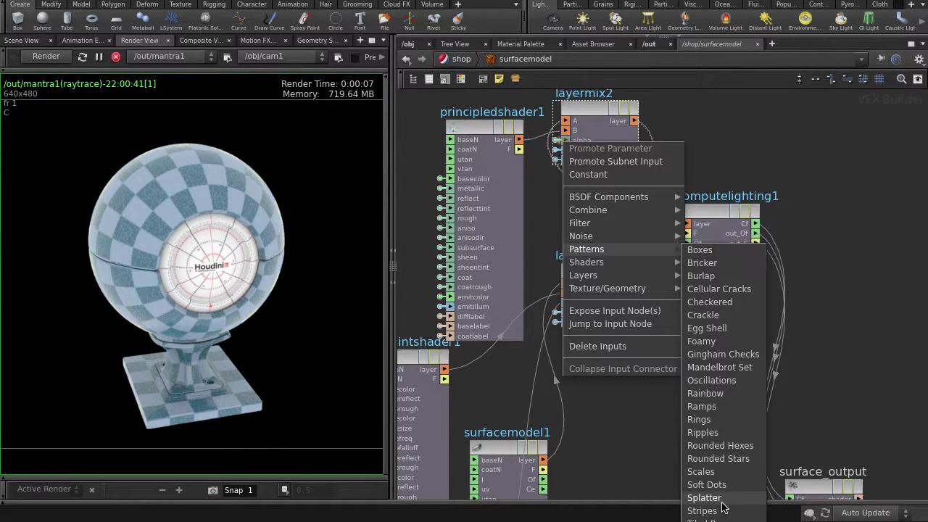
click(703, 498)
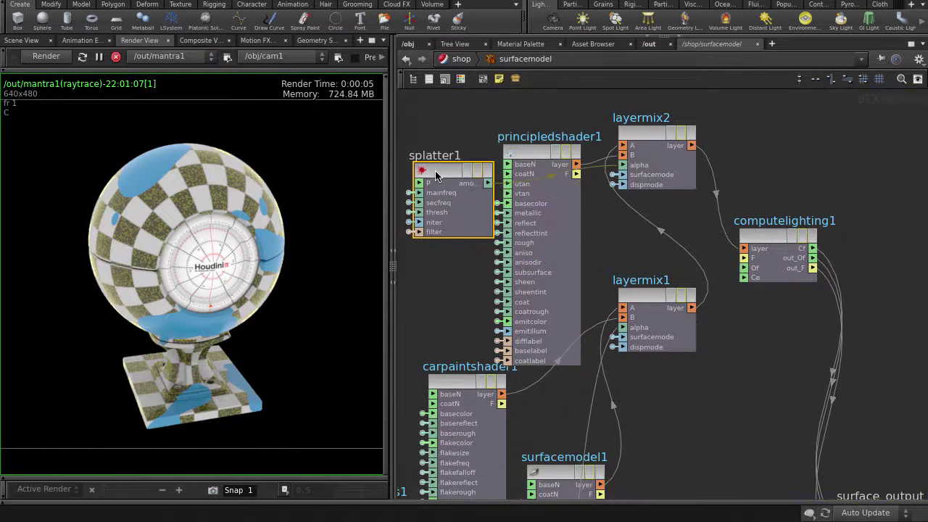
key(p)
drag(718, 166, 824, 174)
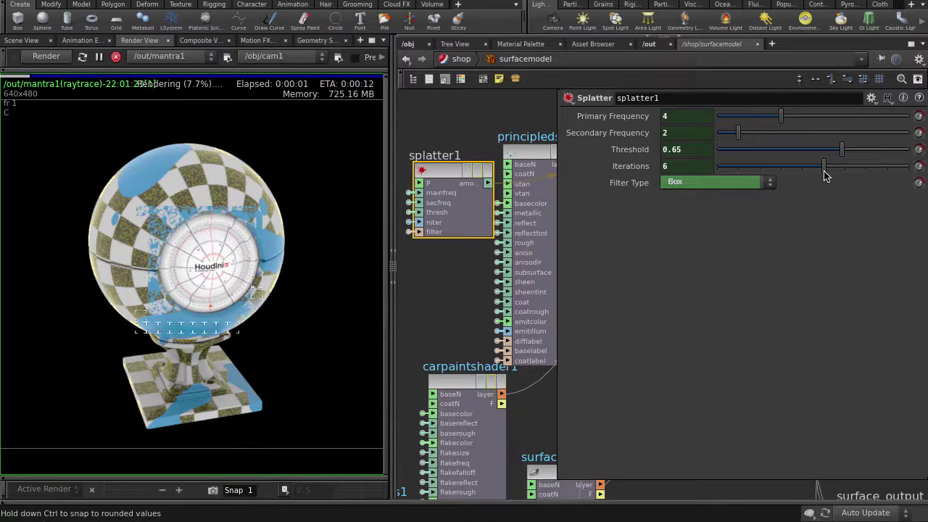
drag(825, 174, 787, 173)
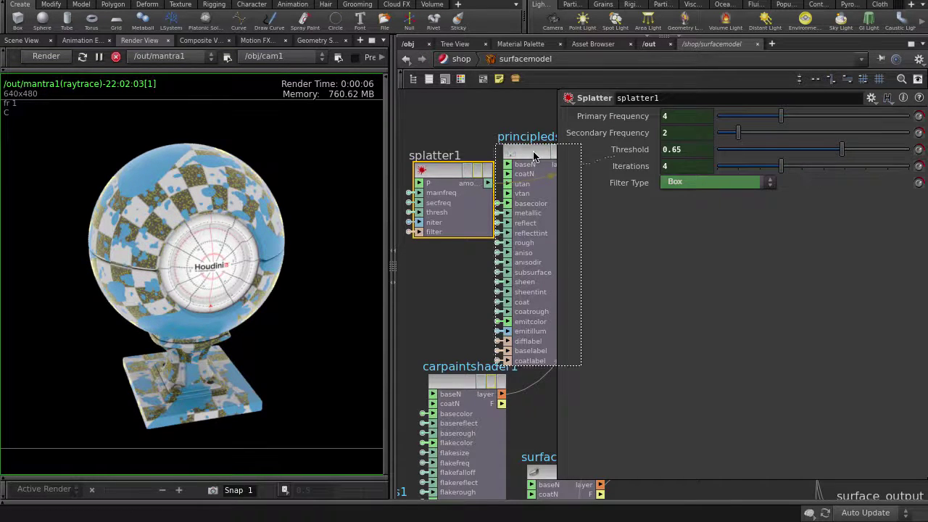
Give principledshader1 a yellow-green base colour (0.25, 0.716, 0) and roughness 1
click(534, 157)
click(678, 118)
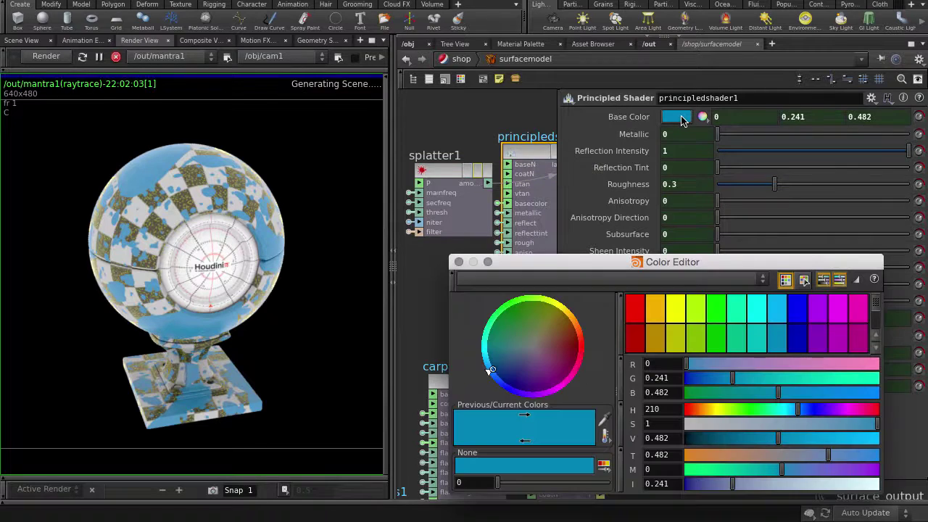
click(696, 337)
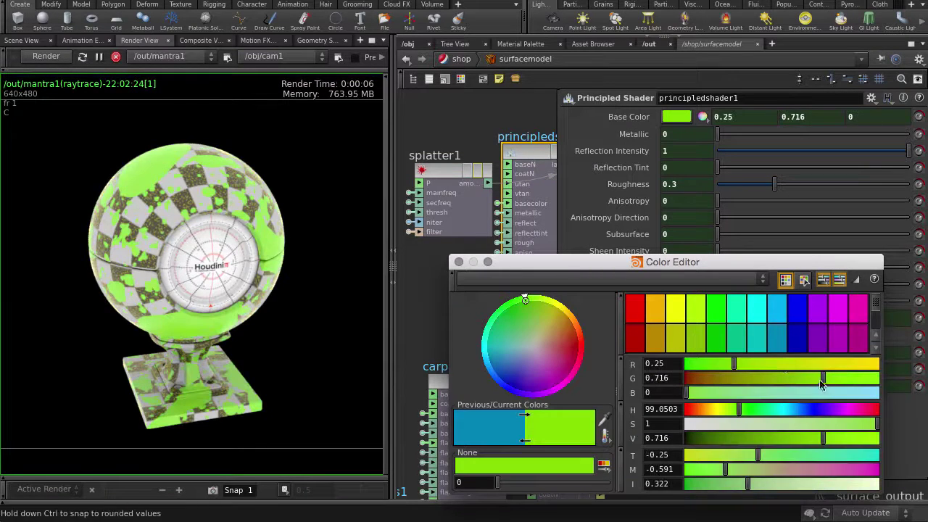
click(458, 262)
drag(775, 184, 908, 184)
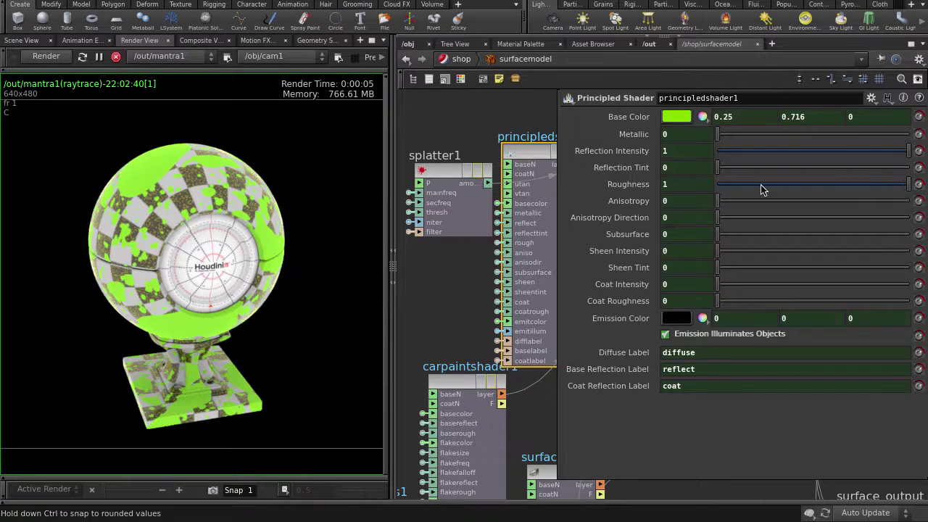
middle_drag(506, 131, 396, 145)
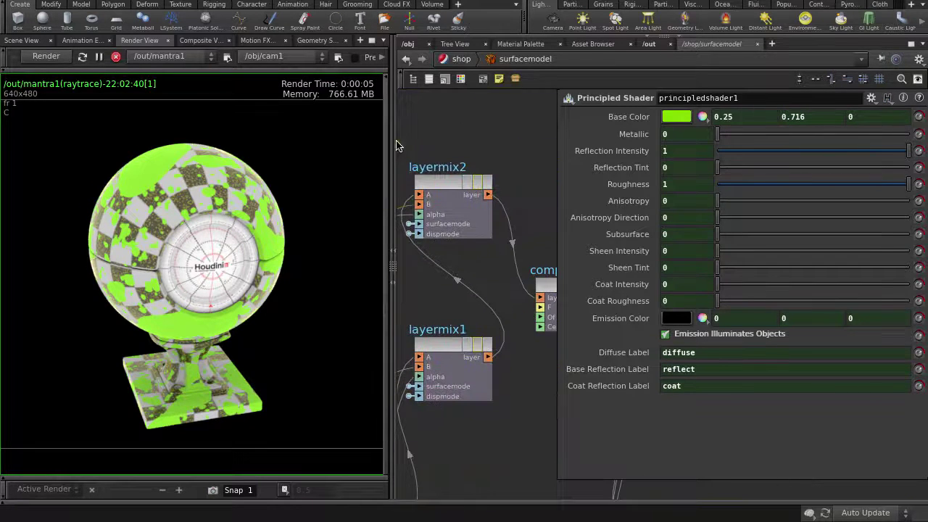
Set layermix1's Surface Mode to Use B, leaving layermix2 unchanged, then return to /shop
click(439, 184)
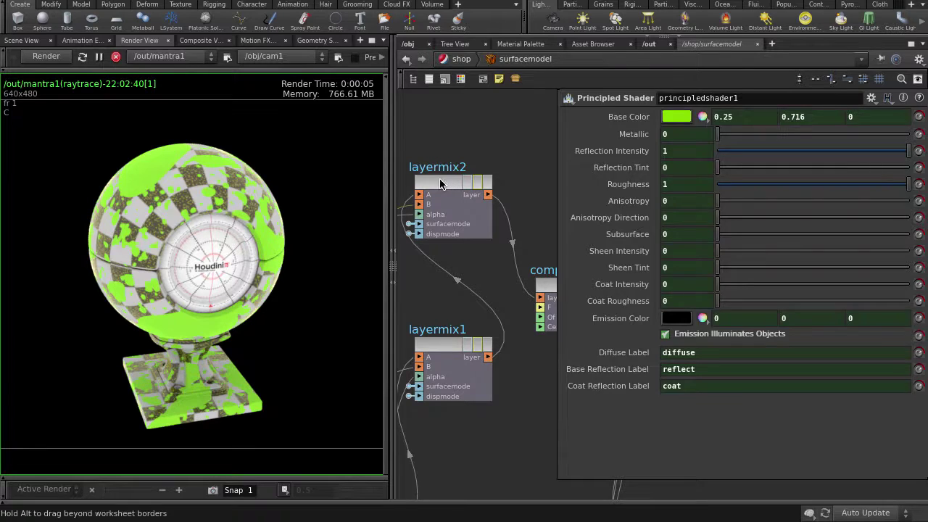
click(674, 133)
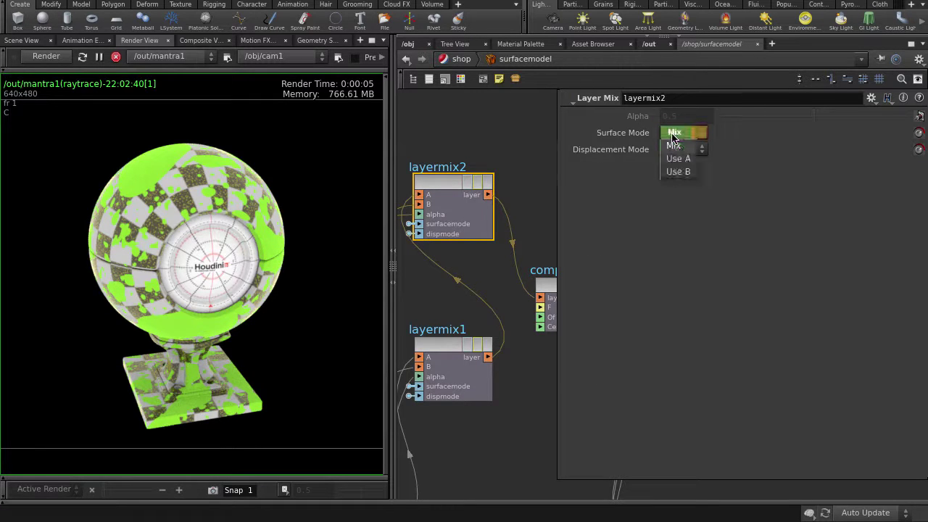
click(673, 142)
click(437, 340)
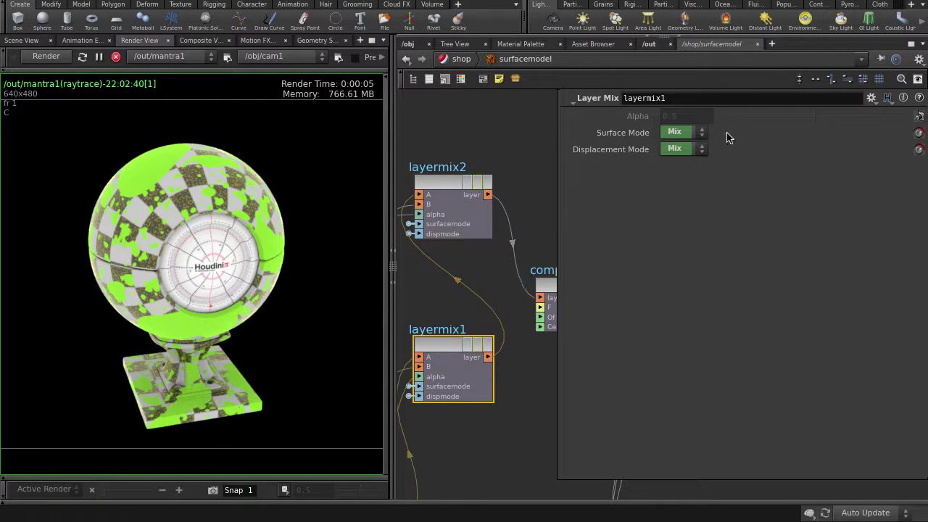
click(684, 134)
click(678, 171)
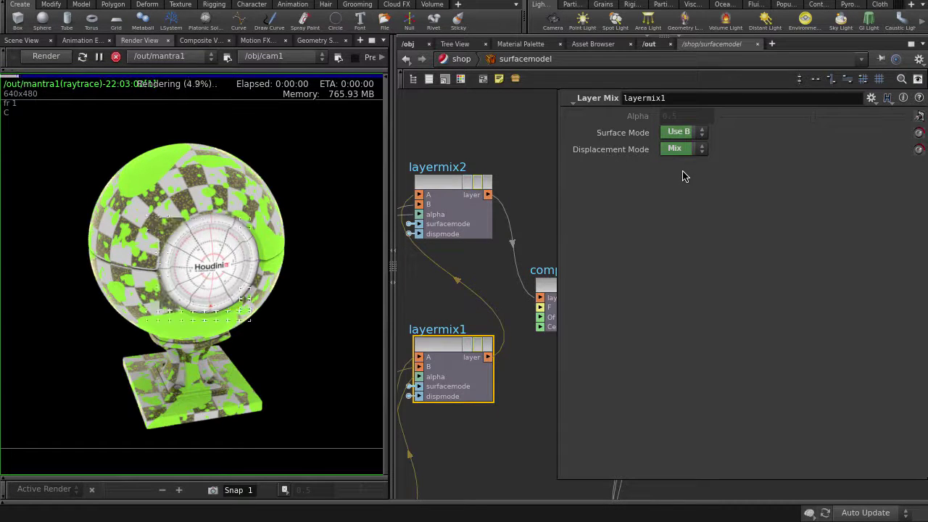
key(u)
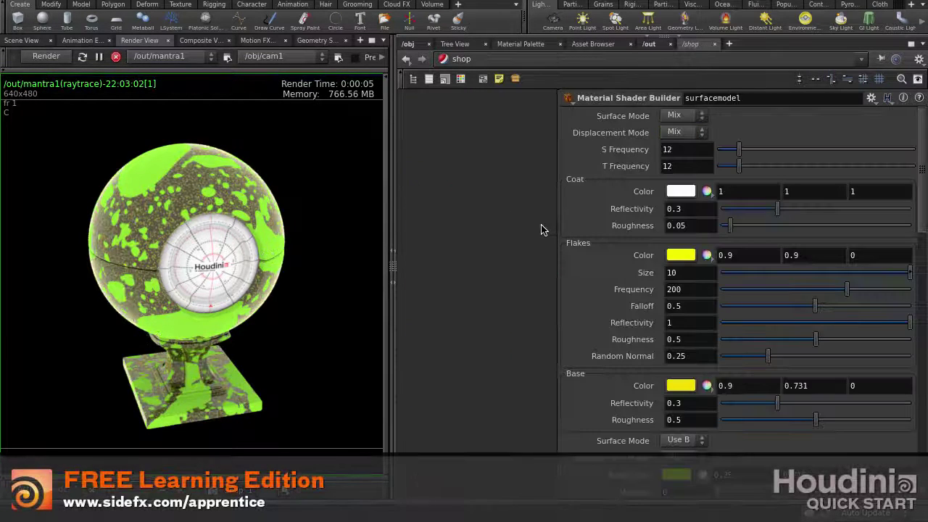